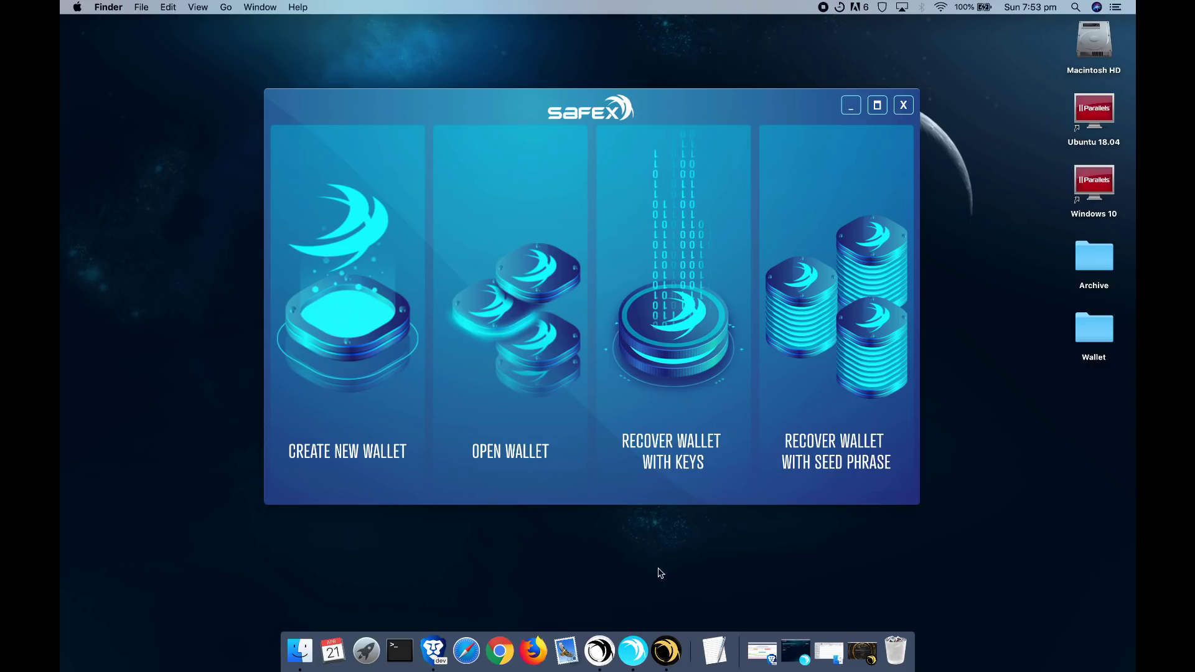
click(635, 649)
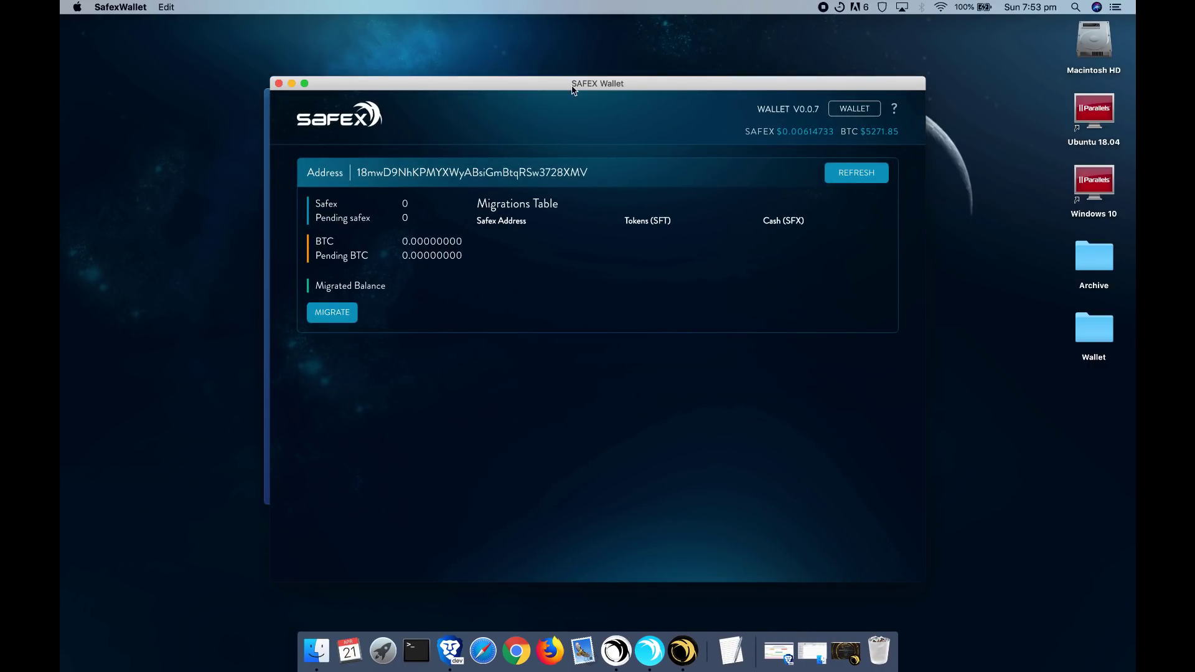
click(291, 83)
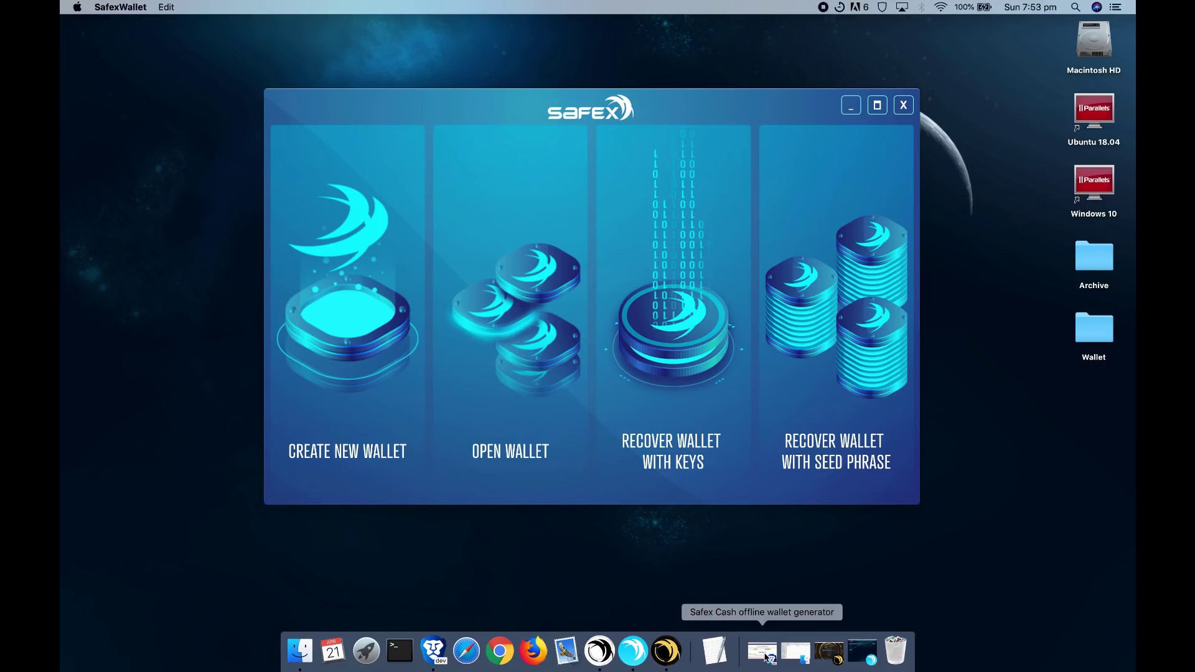
click(764, 652)
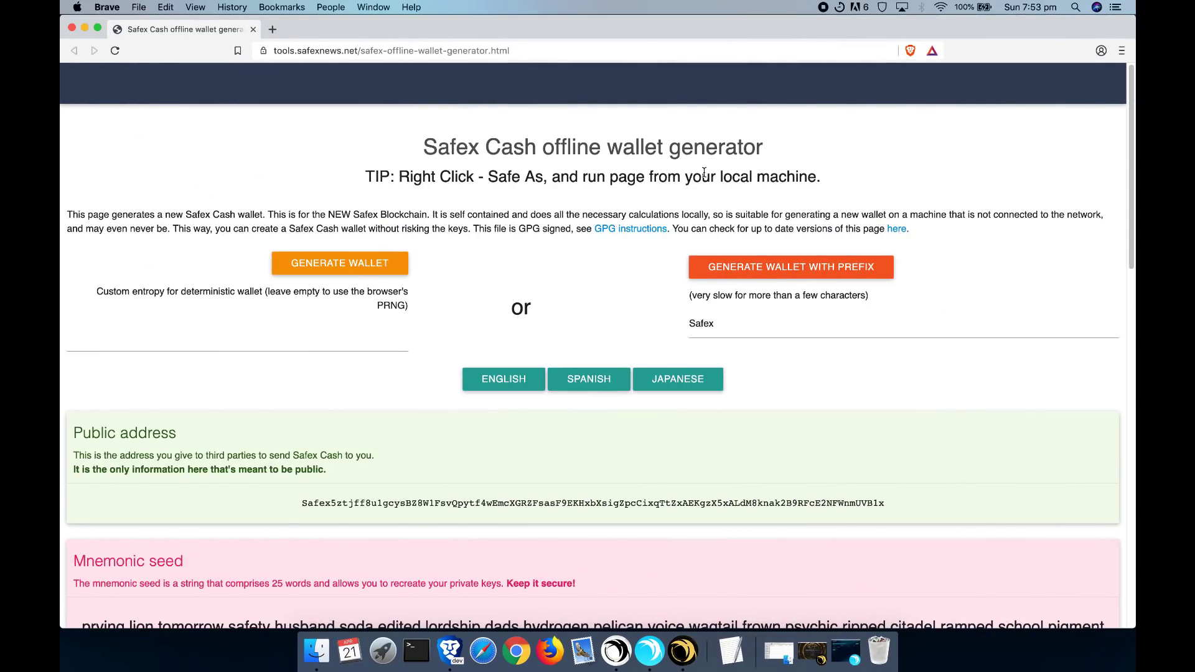
scroll(621, 274, down, 3)
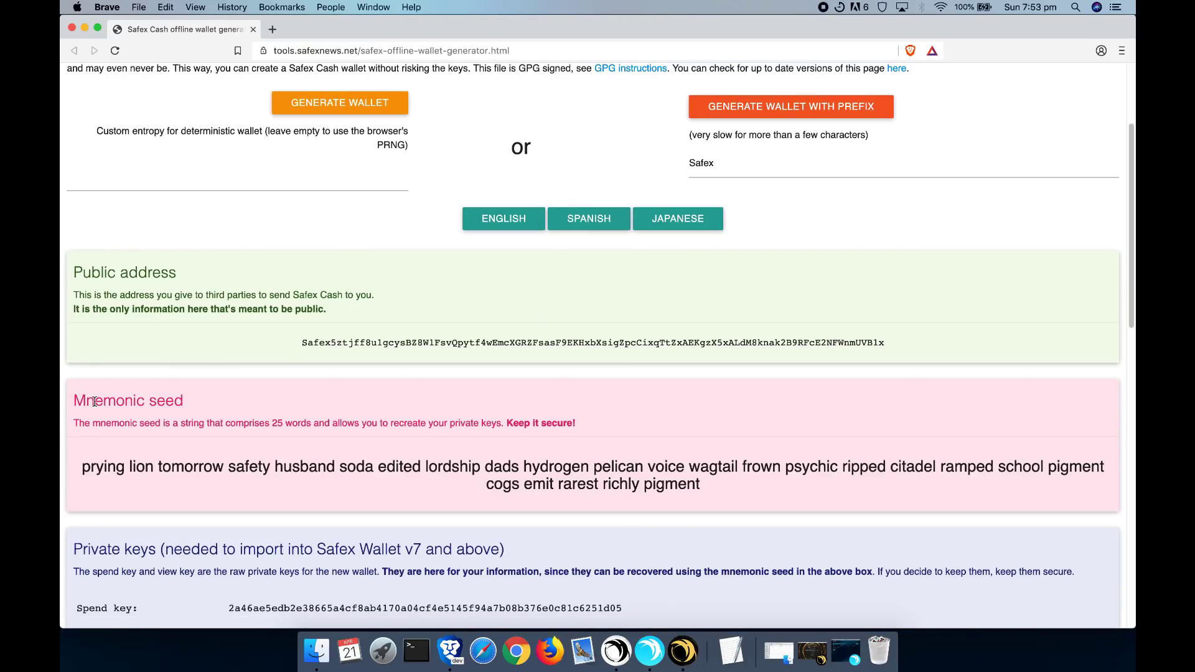
drag(83, 471, 792, 483)
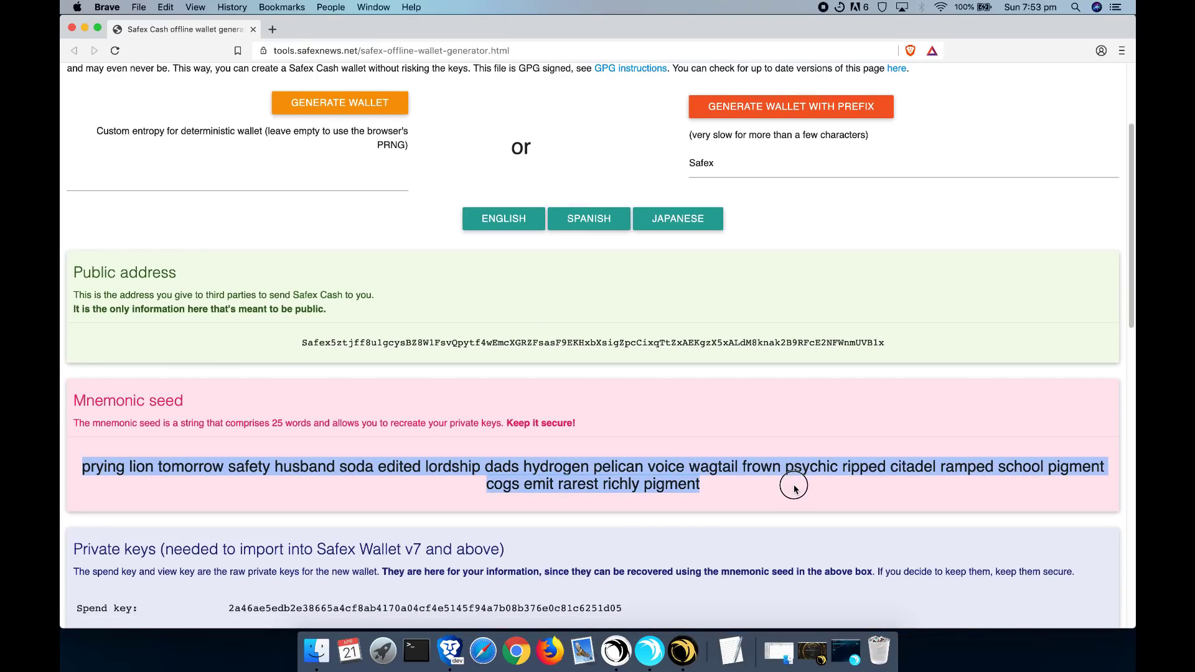
click(778, 488)
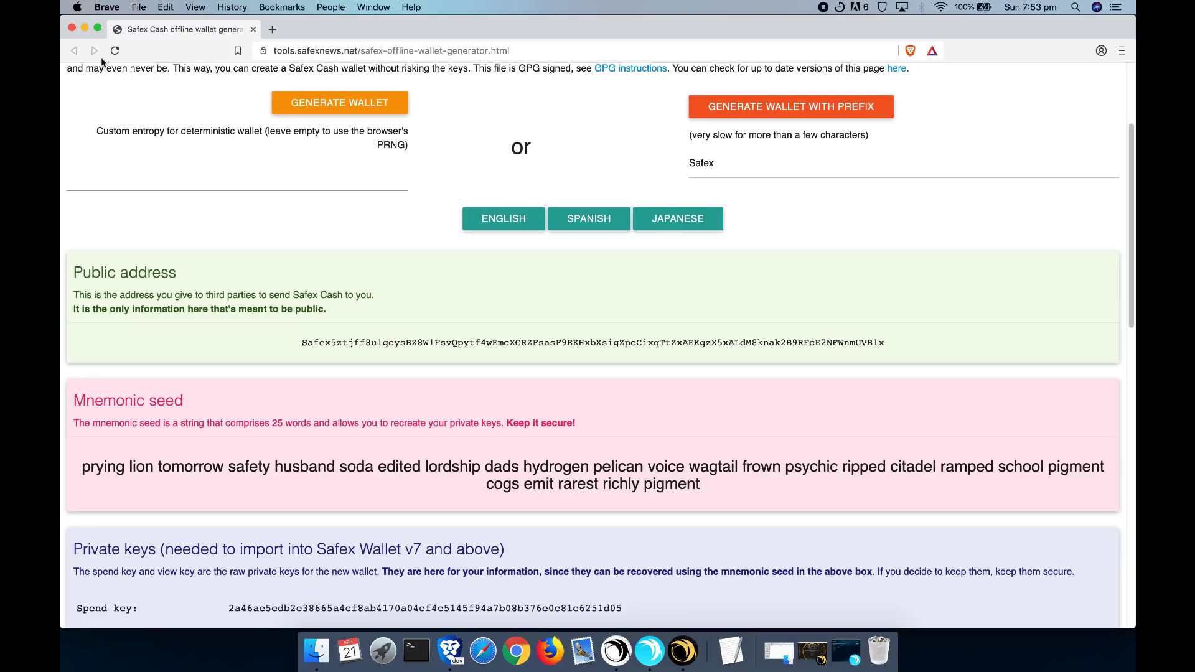
click(83, 27)
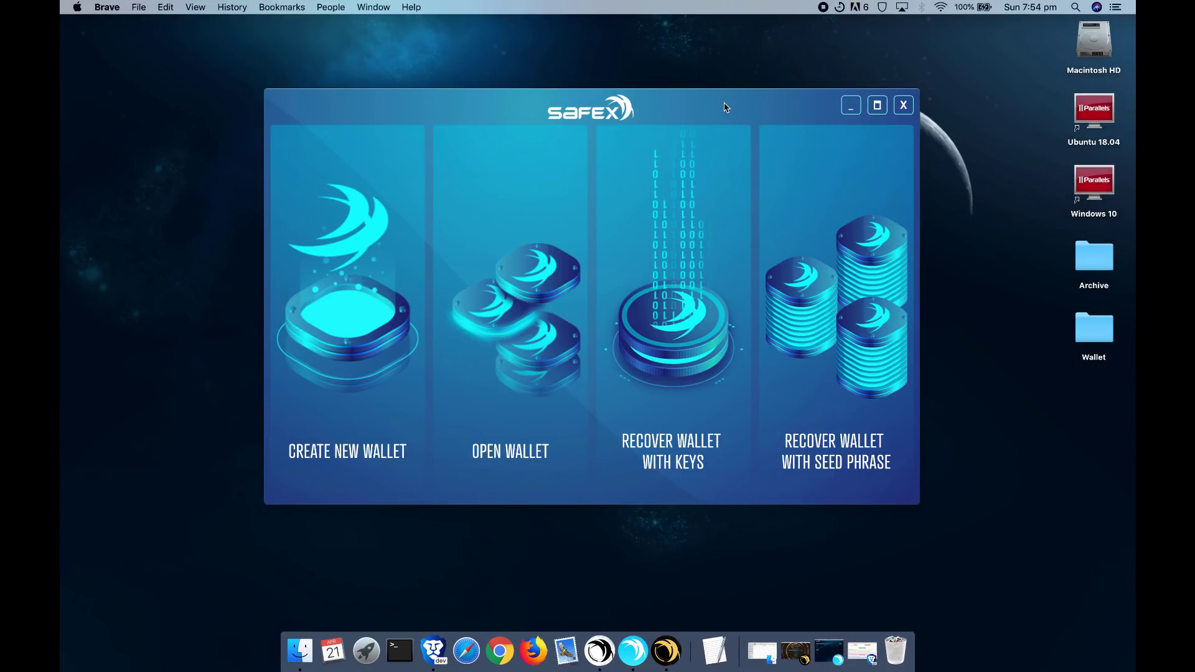
- Bring Safex Wallet v0.0.7 to the front and start its migration walkthrough
drag(724, 107, 724, 98)
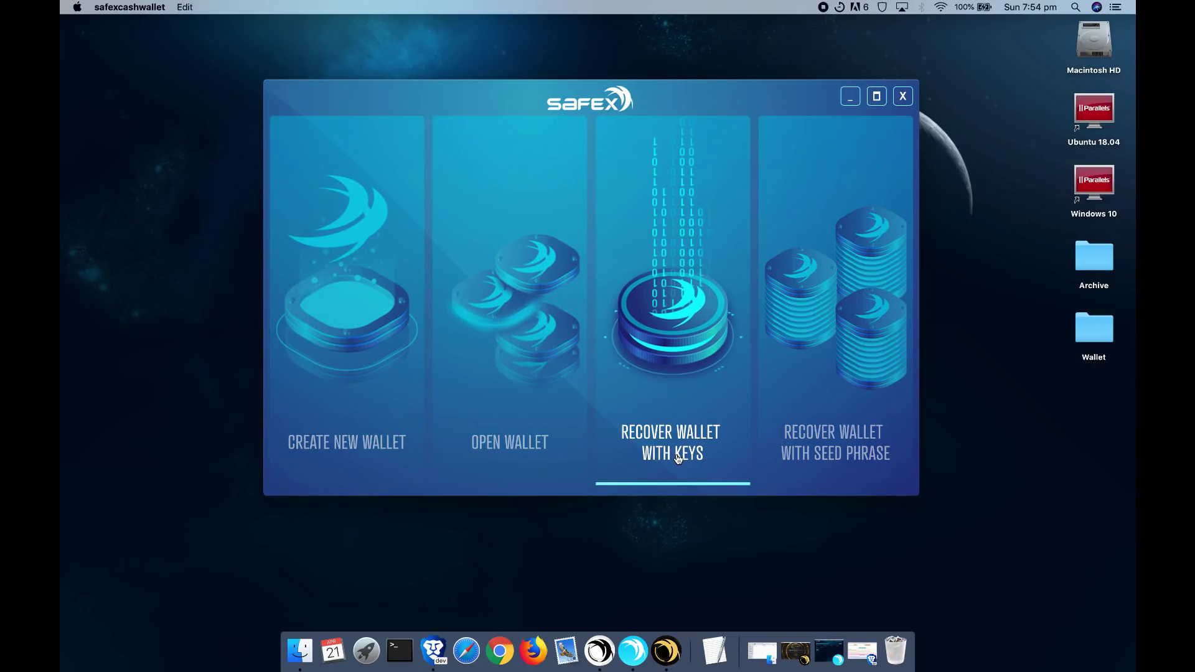
click(634, 651)
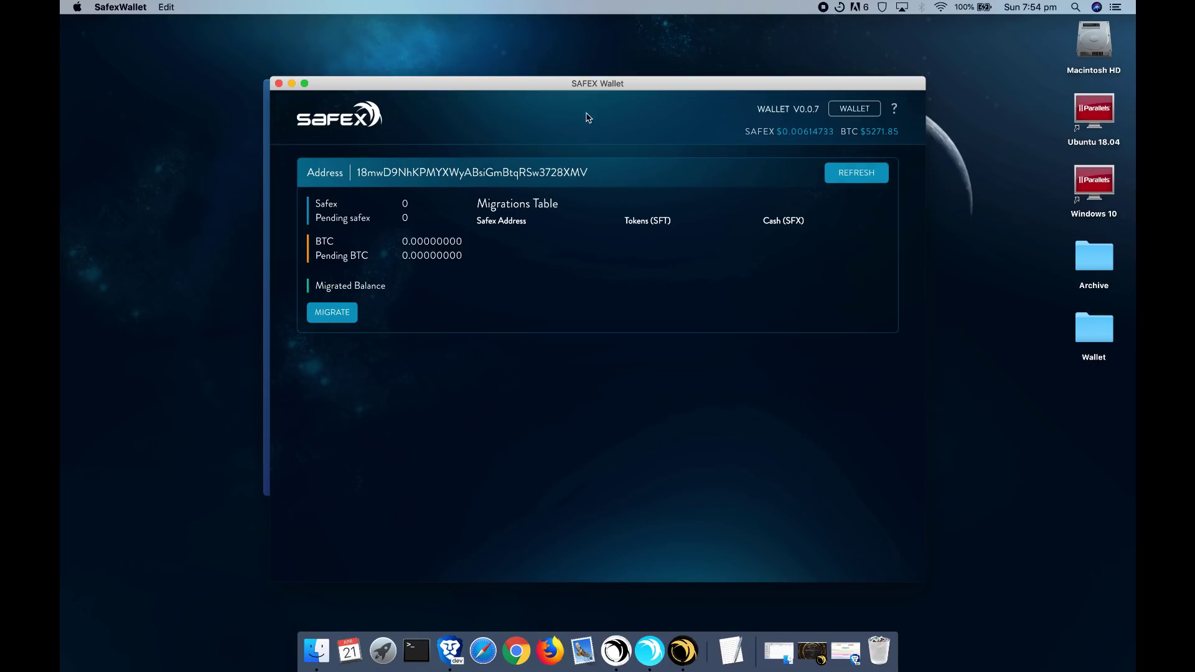
drag(592, 88, 587, 91)
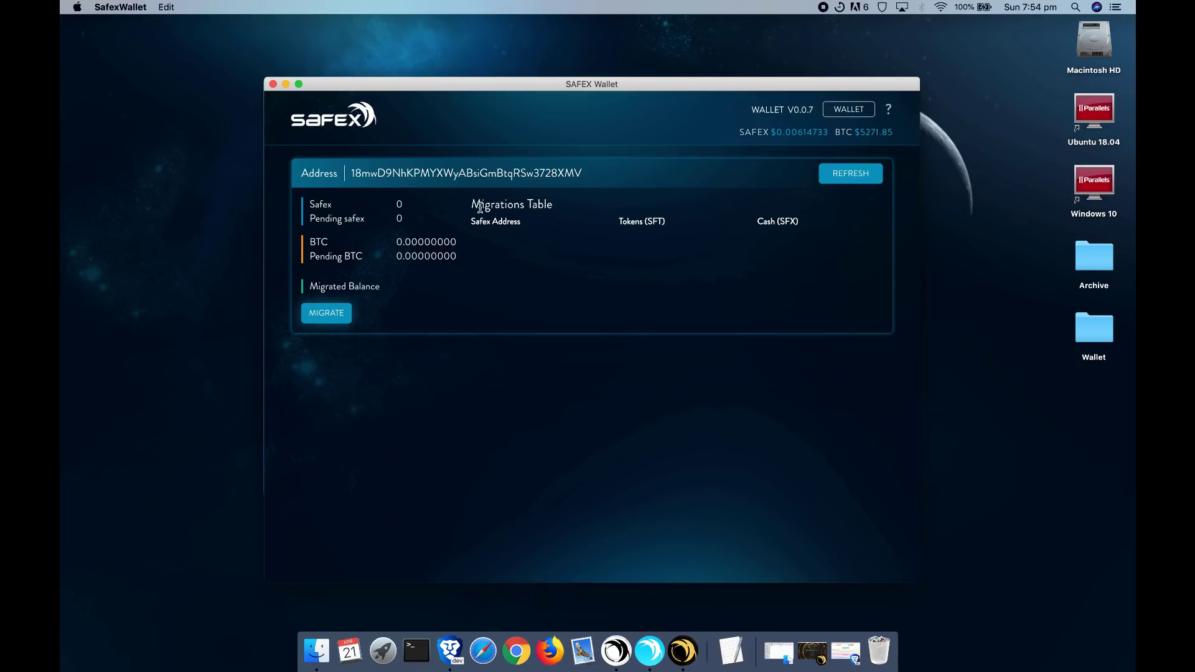
click(330, 313)
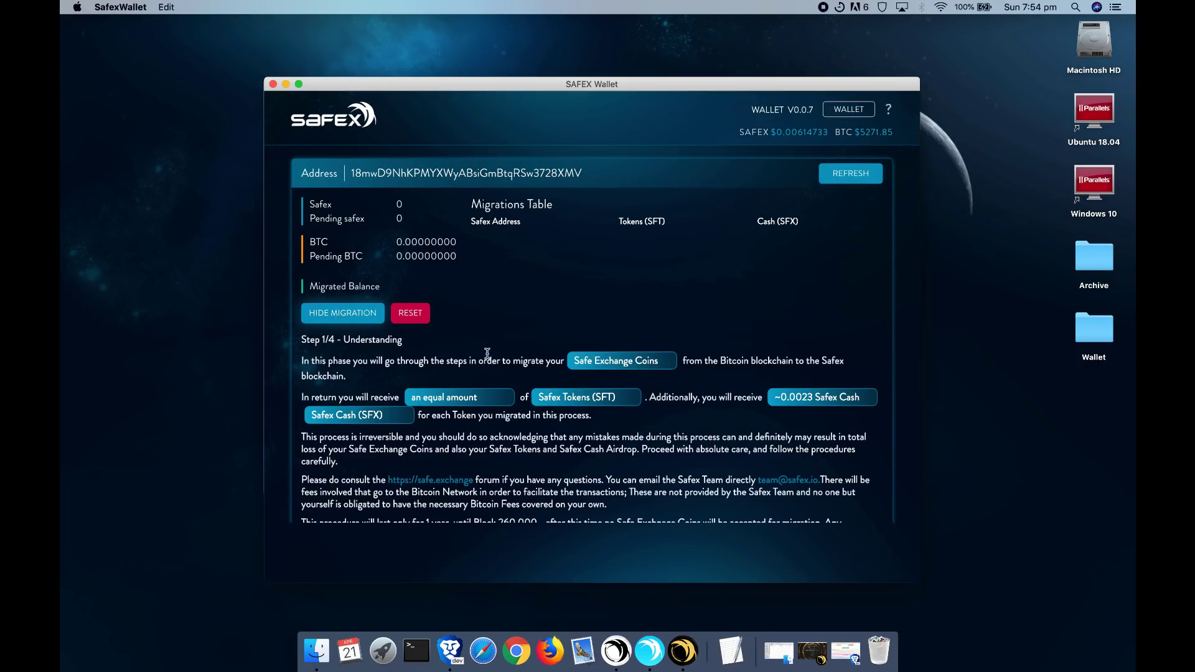
- Accept the migration terms and generate a new Safex address
scroll(545, 361, down, 1)
scroll(573, 305, up, 1)
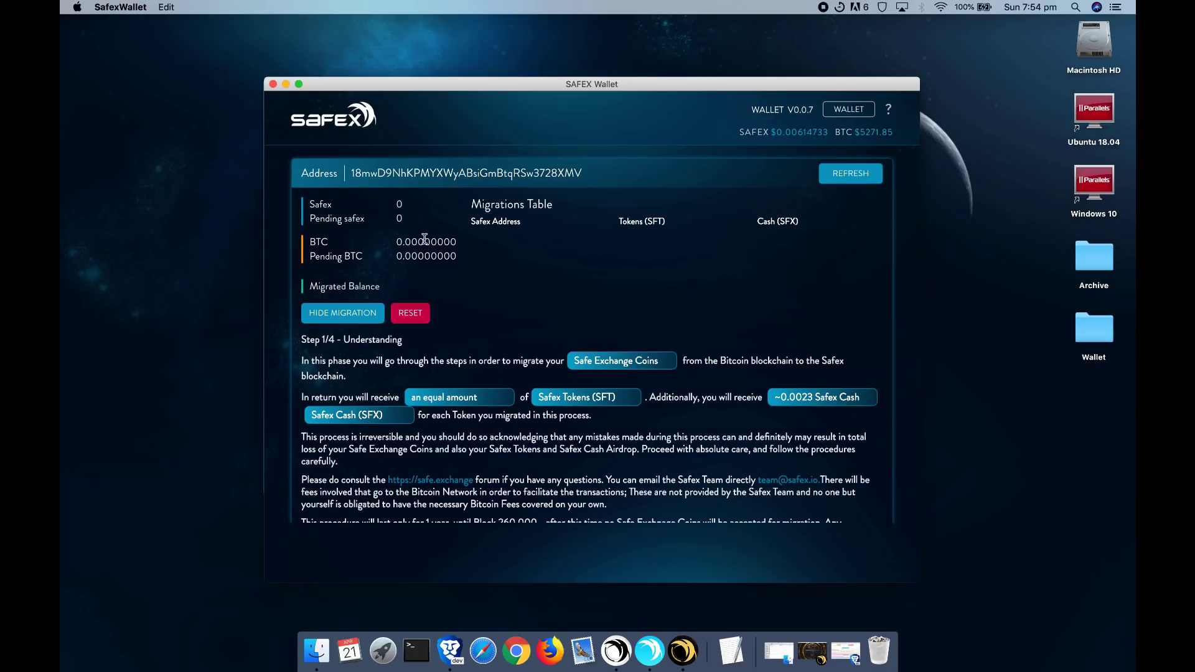
scroll(418, 252, down, 3)
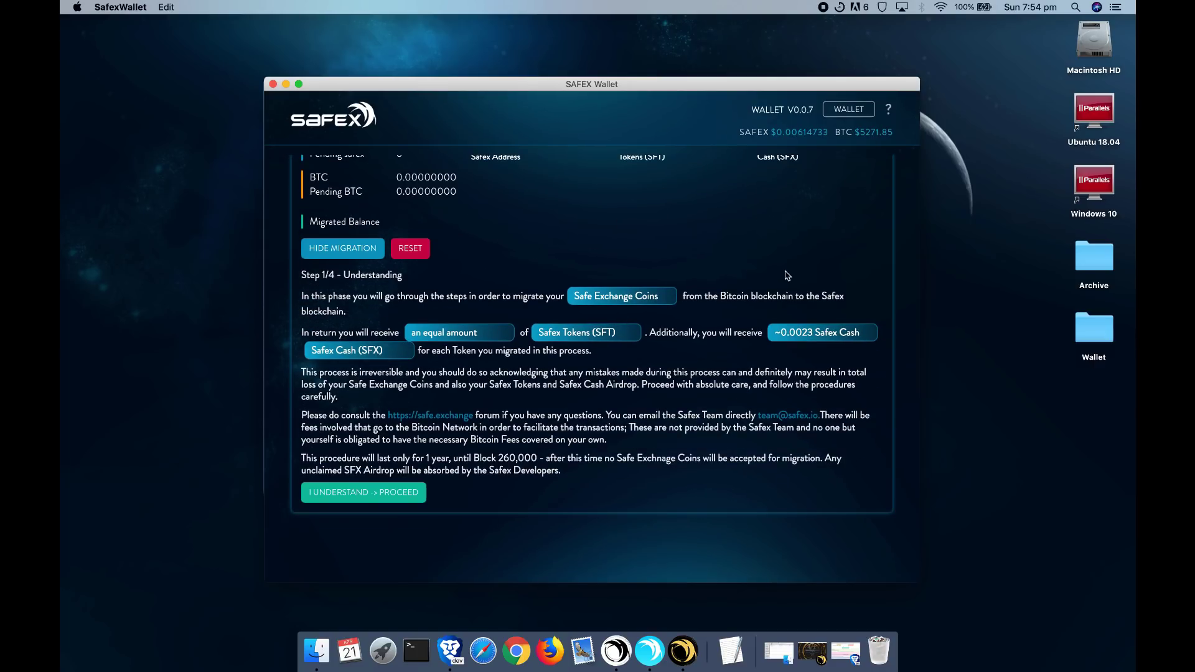
click(394, 493)
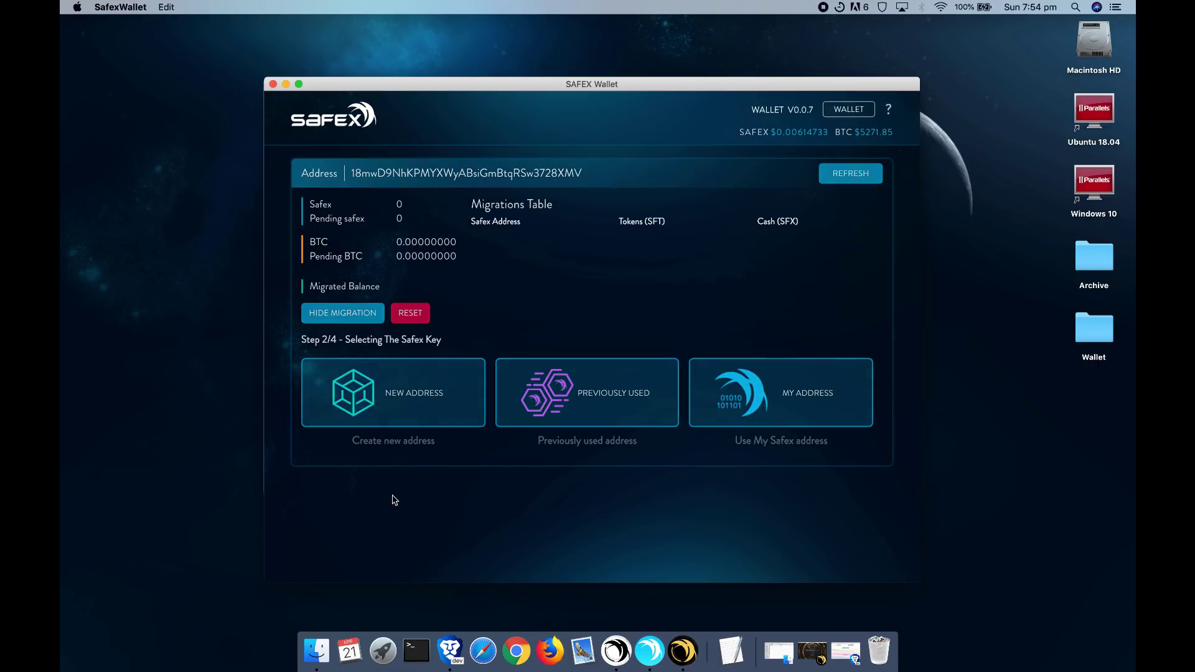
click(470, 413)
scroll(611, 349, down, 4)
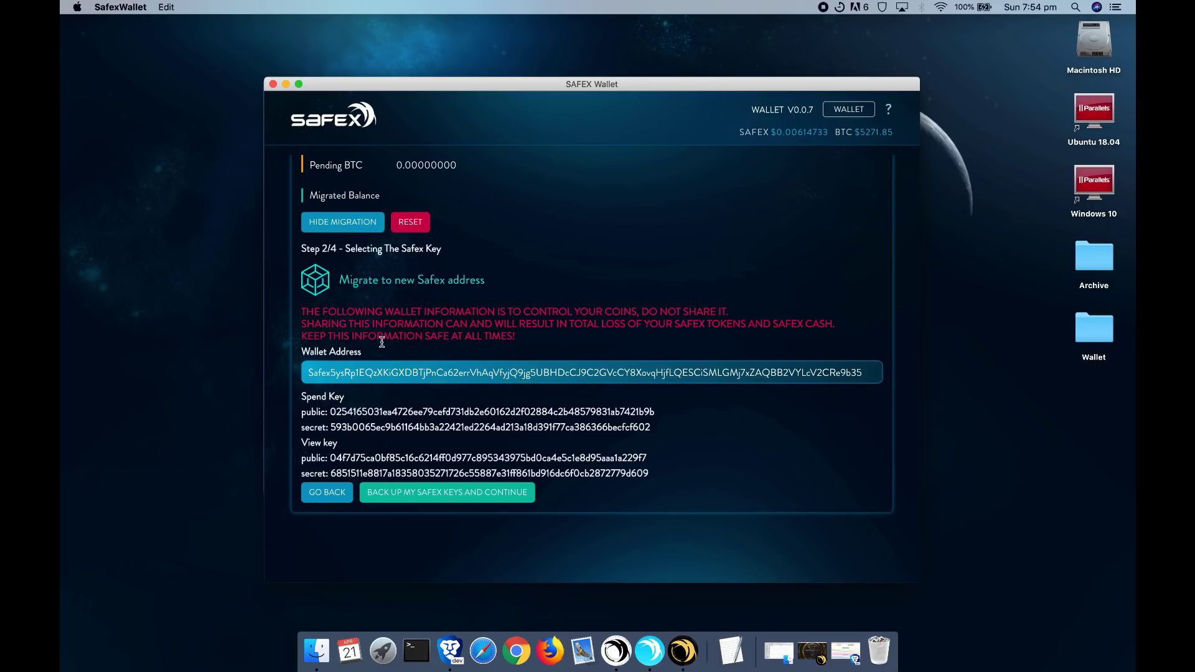
click(318, 372)
- Cancel the key backup save, dismiss the insufficient-Bitcoin error, and reset the migration
click(413, 498)
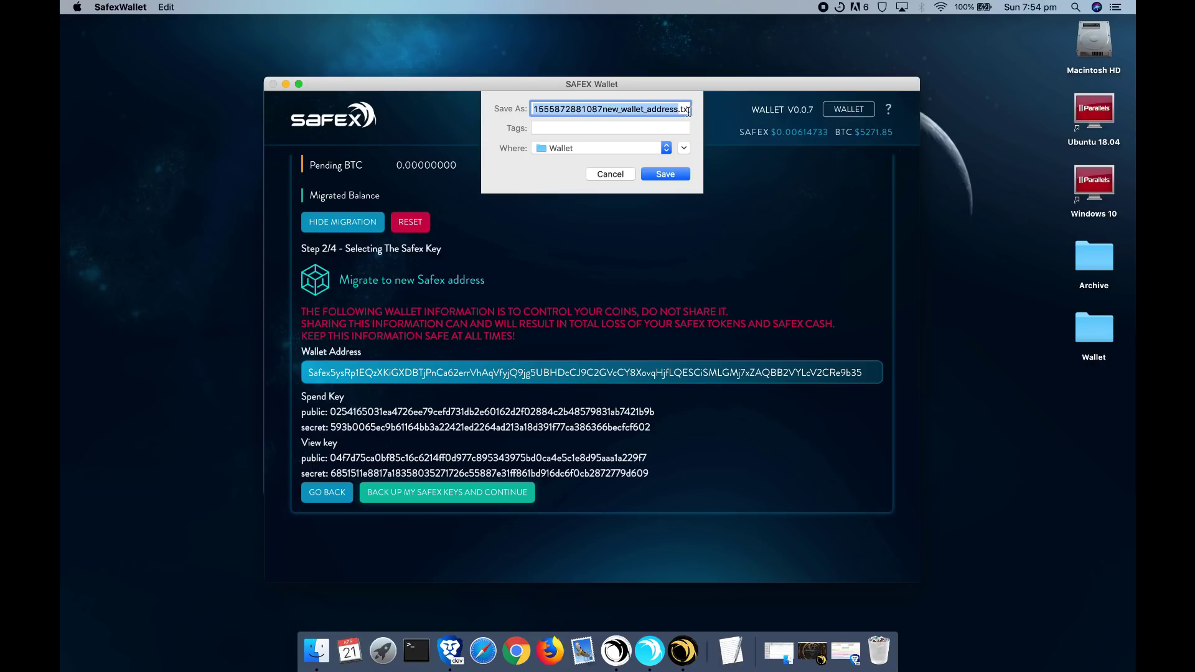
drag(690, 110, 662, 110)
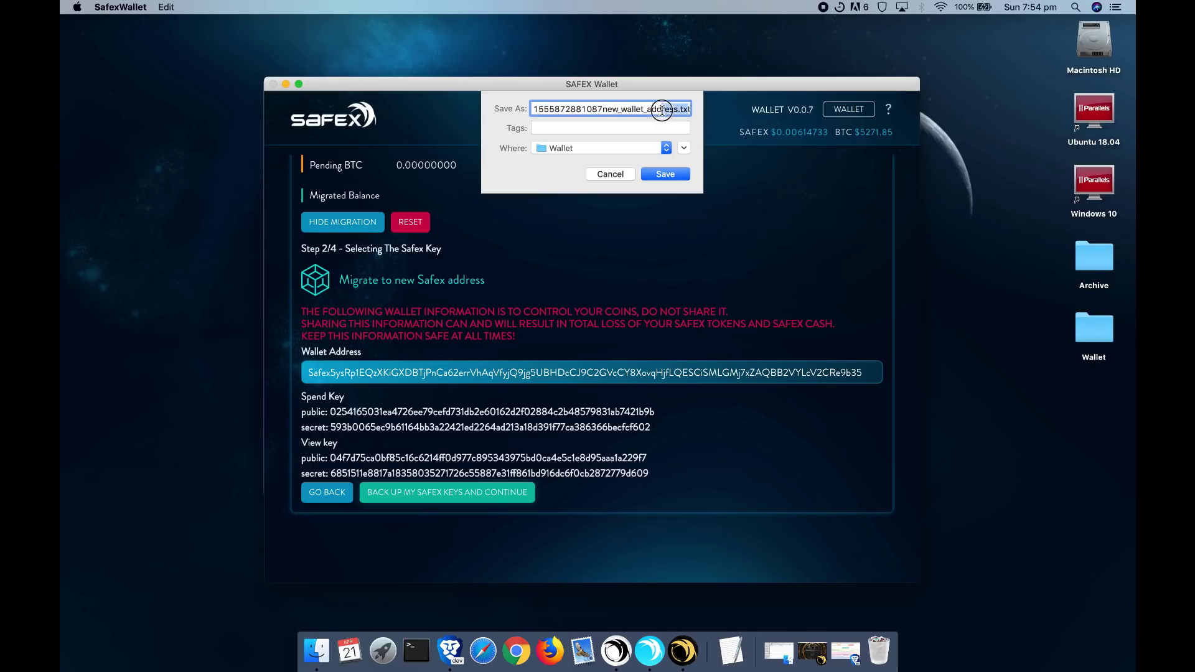
click(604, 180)
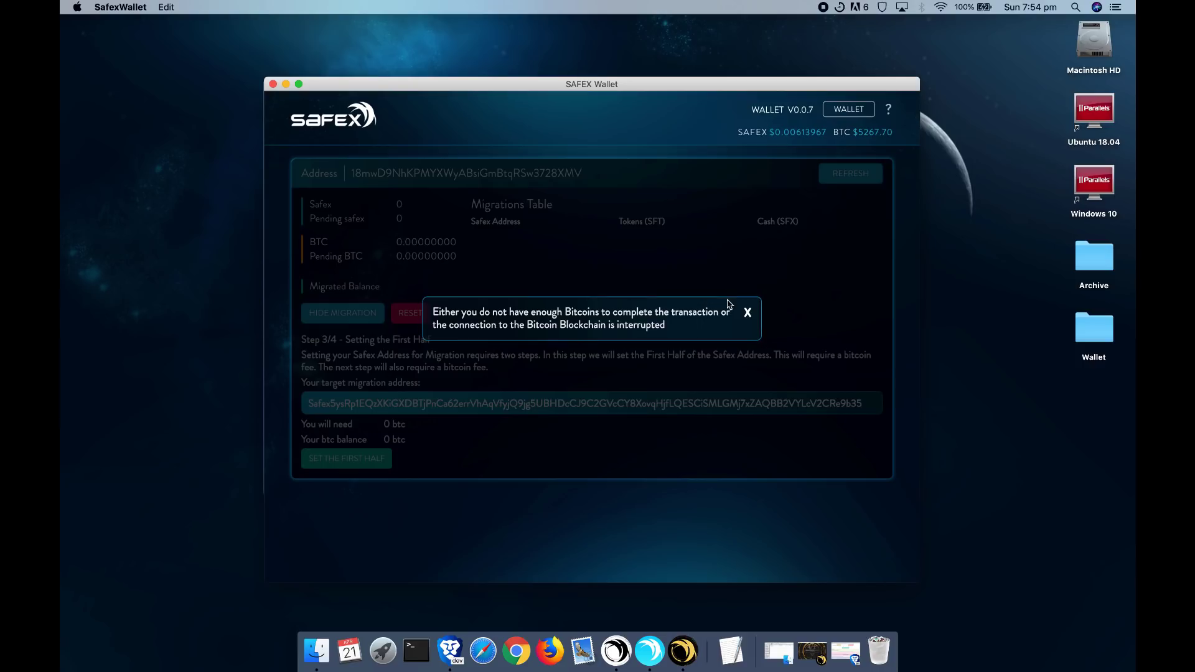
click(748, 316)
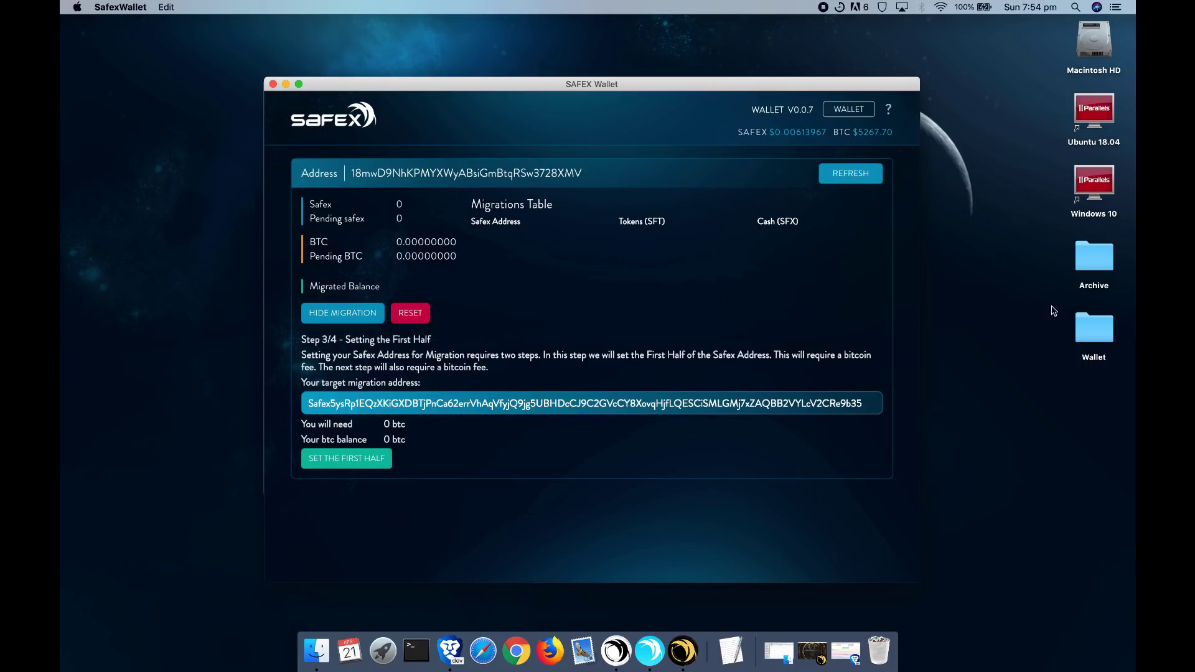
click(406, 315)
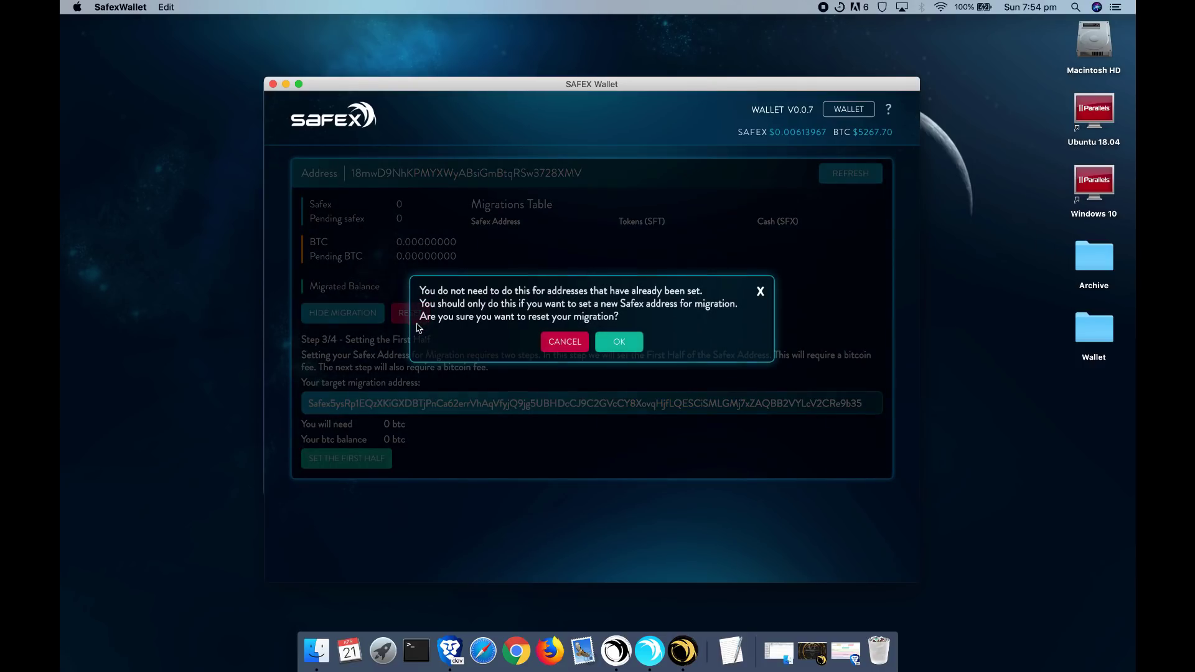
click(604, 345)
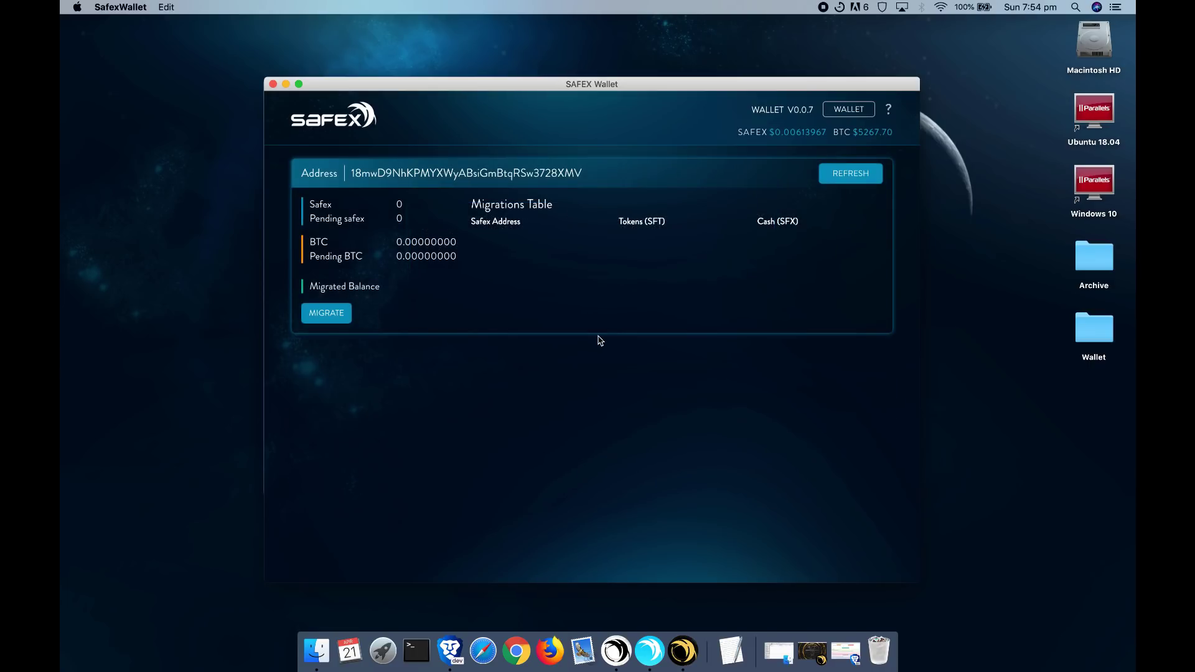
- Restart the migration, accept the terms and generate a new Safex address
click(313, 317)
scroll(380, 349, down, 3)
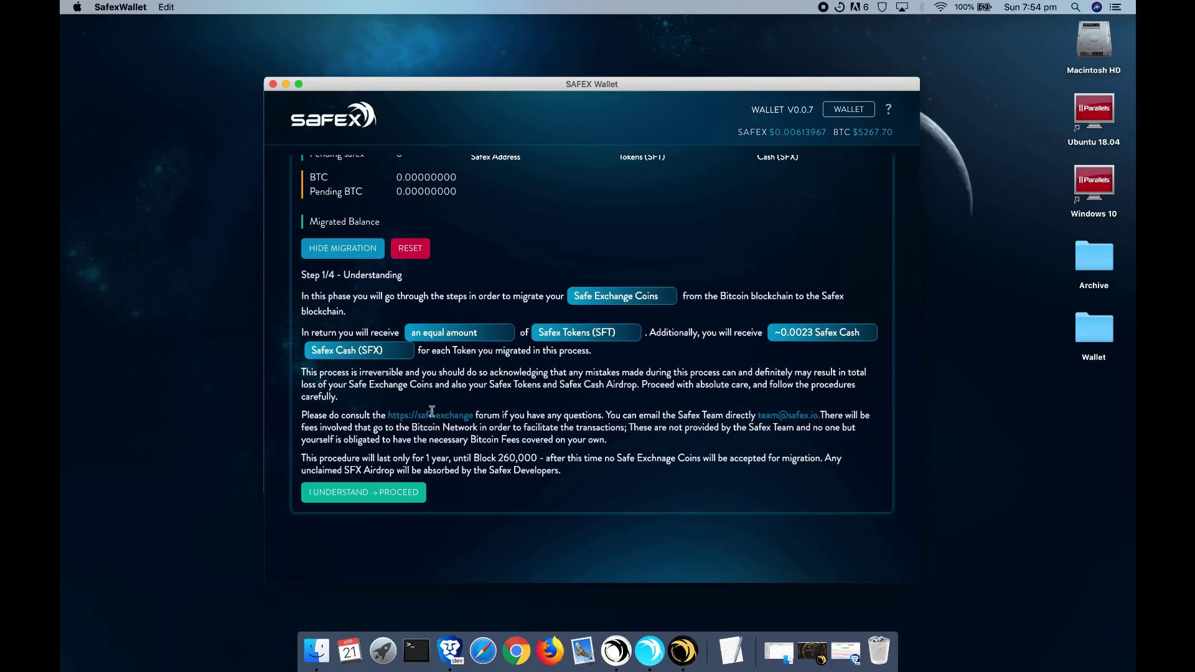
click(398, 494)
click(372, 385)
scroll(539, 293, down, 3)
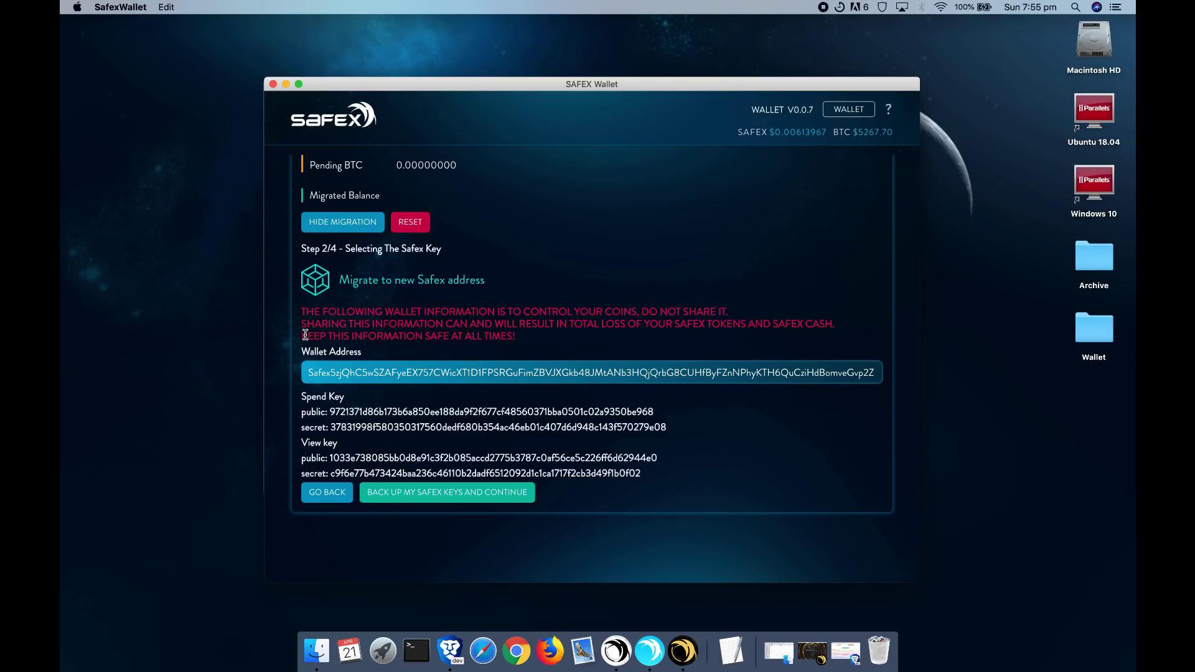
- Copy the newly generated wallet address and switch to the Safex Cash Wallet launcher
drag(305, 334, 606, 346)
click(606, 346)
drag(306, 376, 878, 373)
right_click(879, 372)
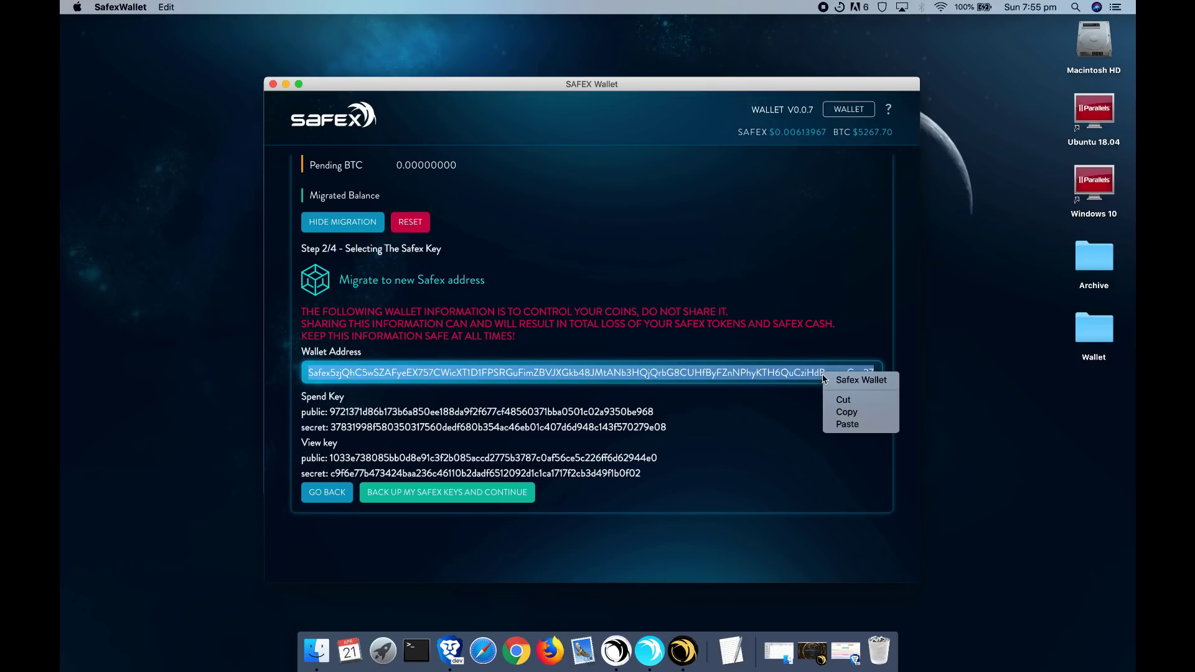
click(850, 411)
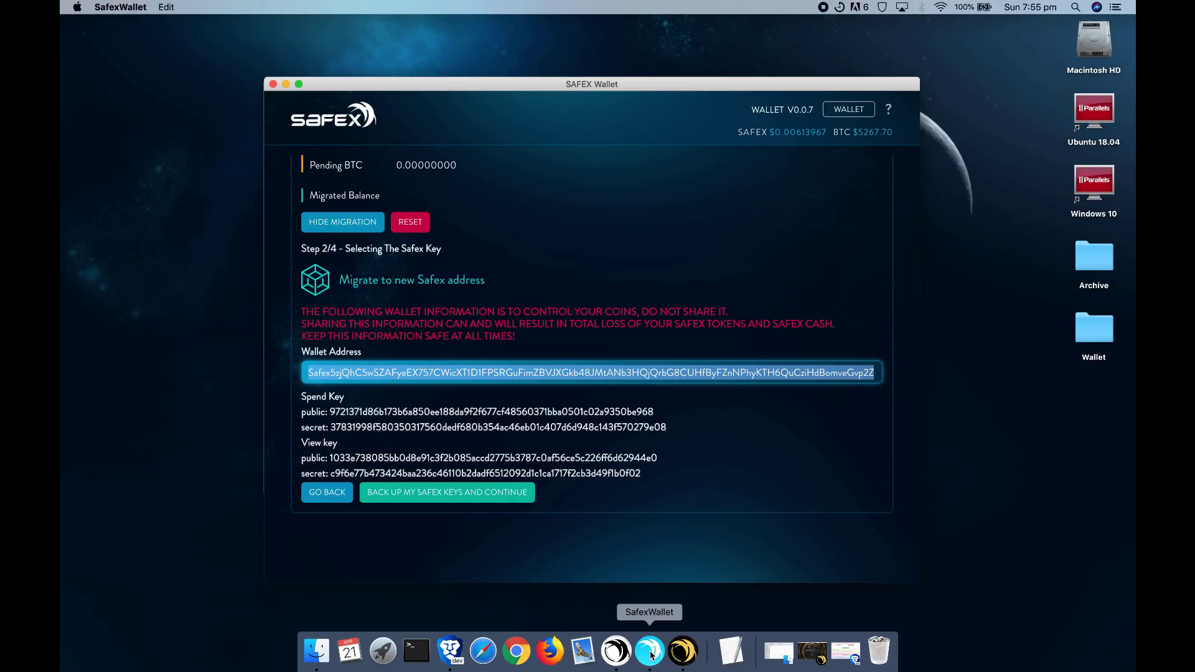
click(617, 654)
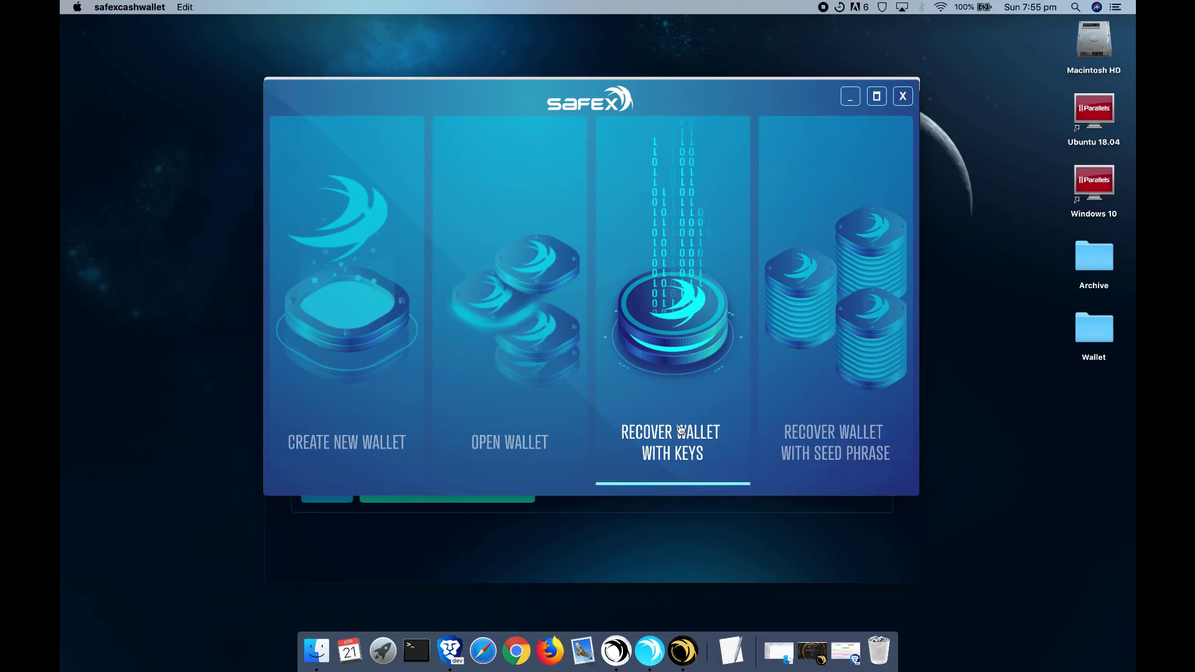
- Open the recover-from-keys form and paste in the wallet address
click(678, 340)
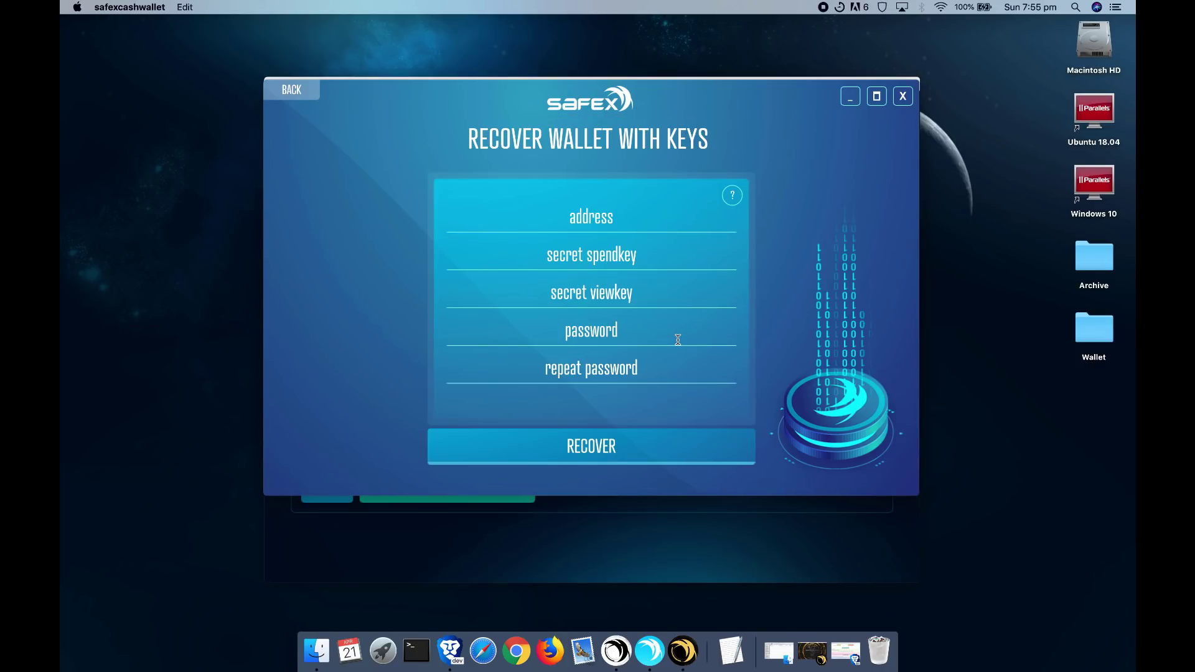
click(601, 211)
key(super+v)
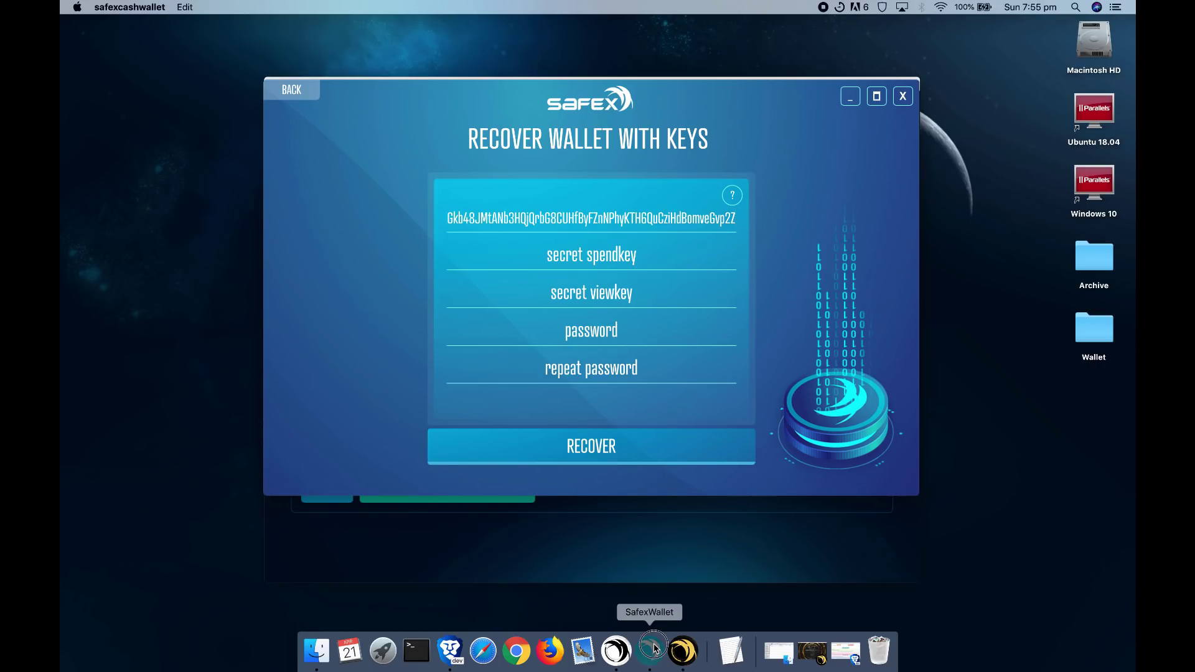
- Copy the secret spend and view keys from Safex Wallet into the recovery form
click(650, 651)
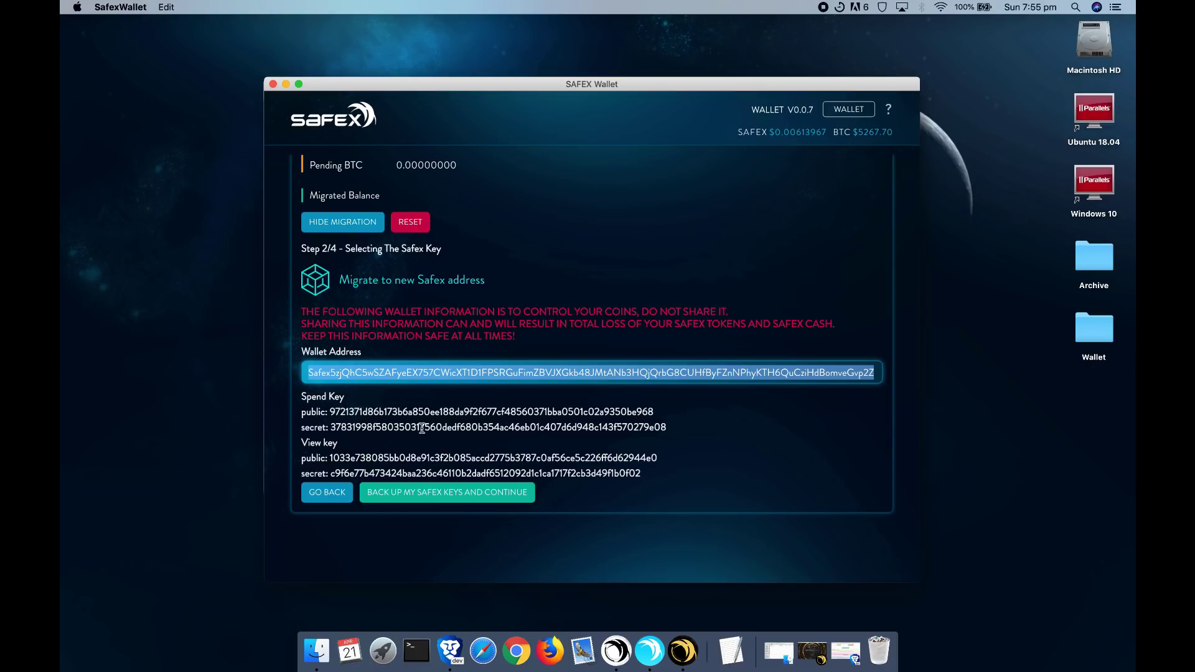
double_click(480, 427)
key(super+c)
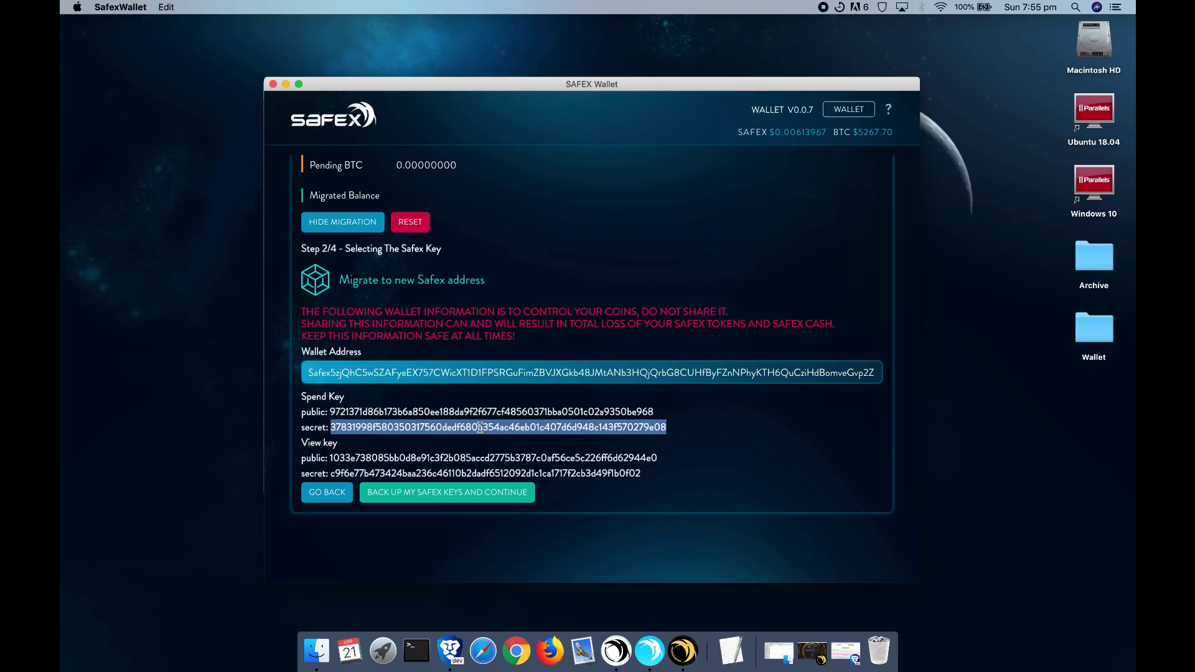
key(super+Tab)
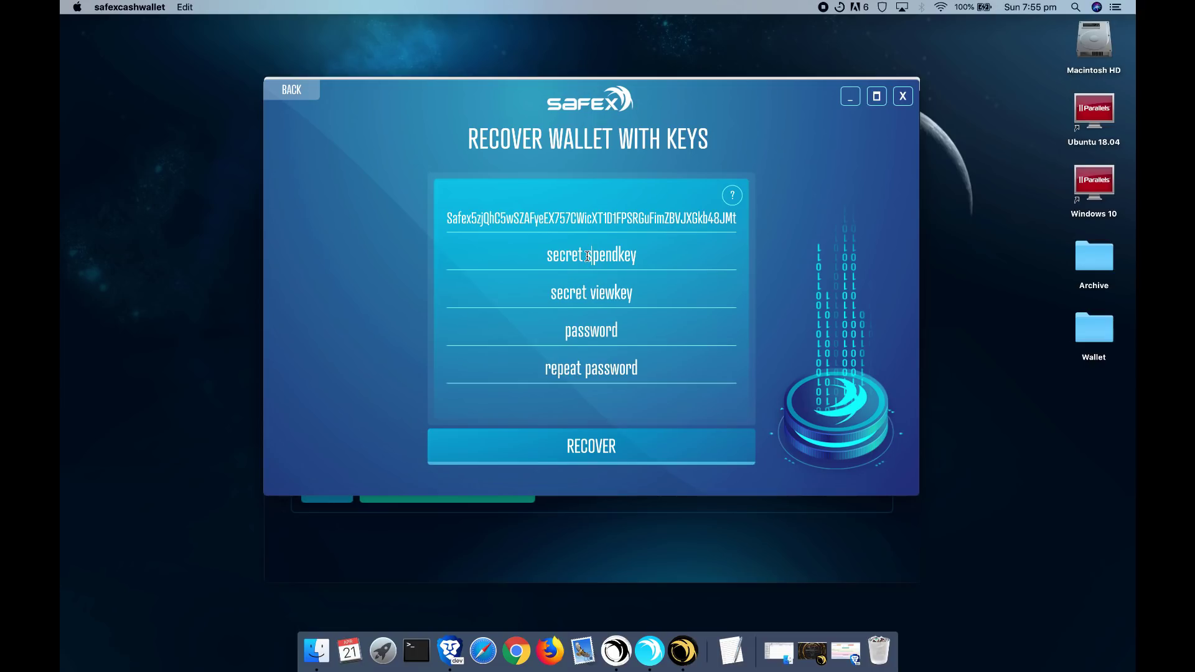
key(super+v)
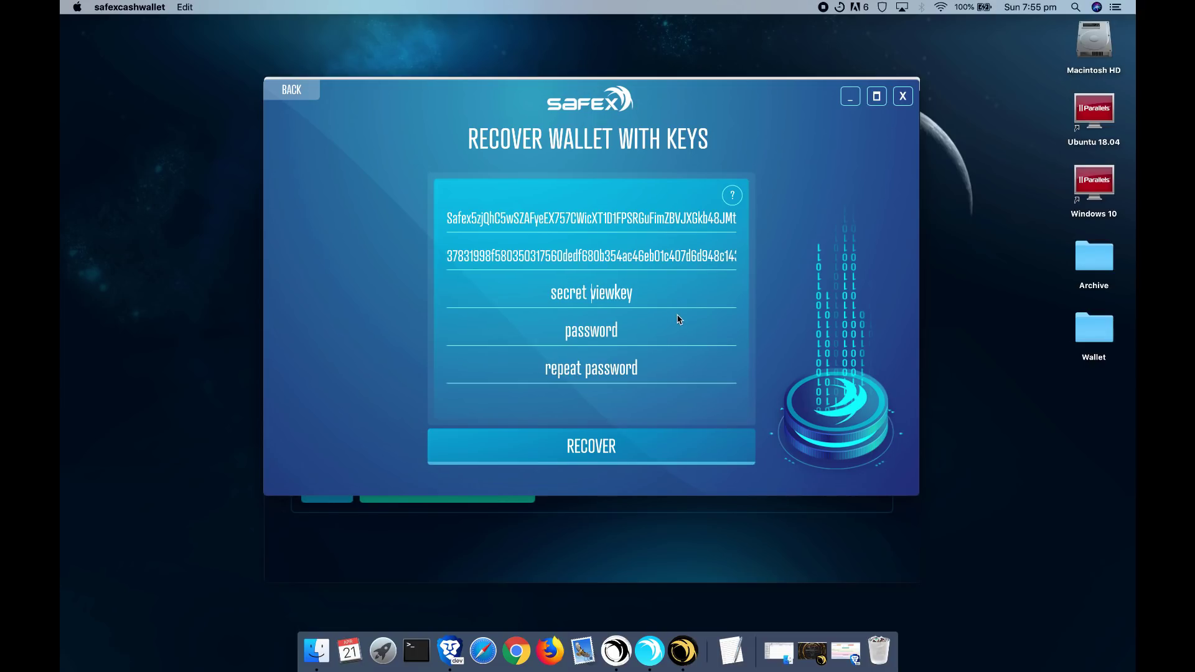
key(super+Tab)
double_click(376, 475)
key(super+c)
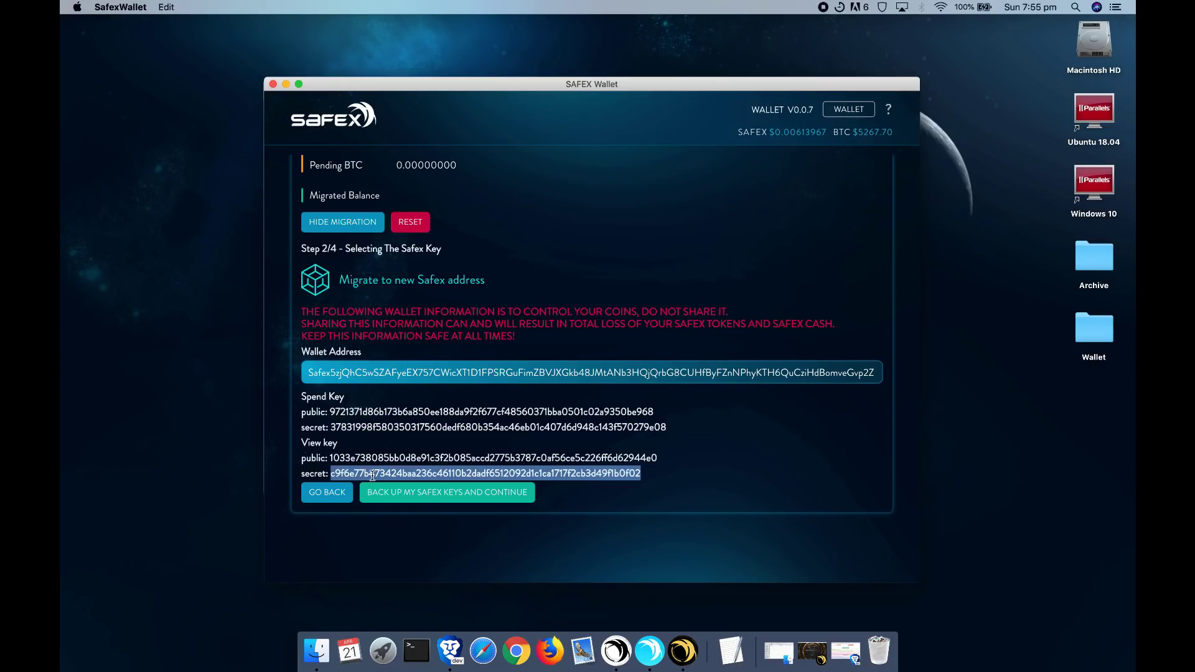
key(super+Tab)
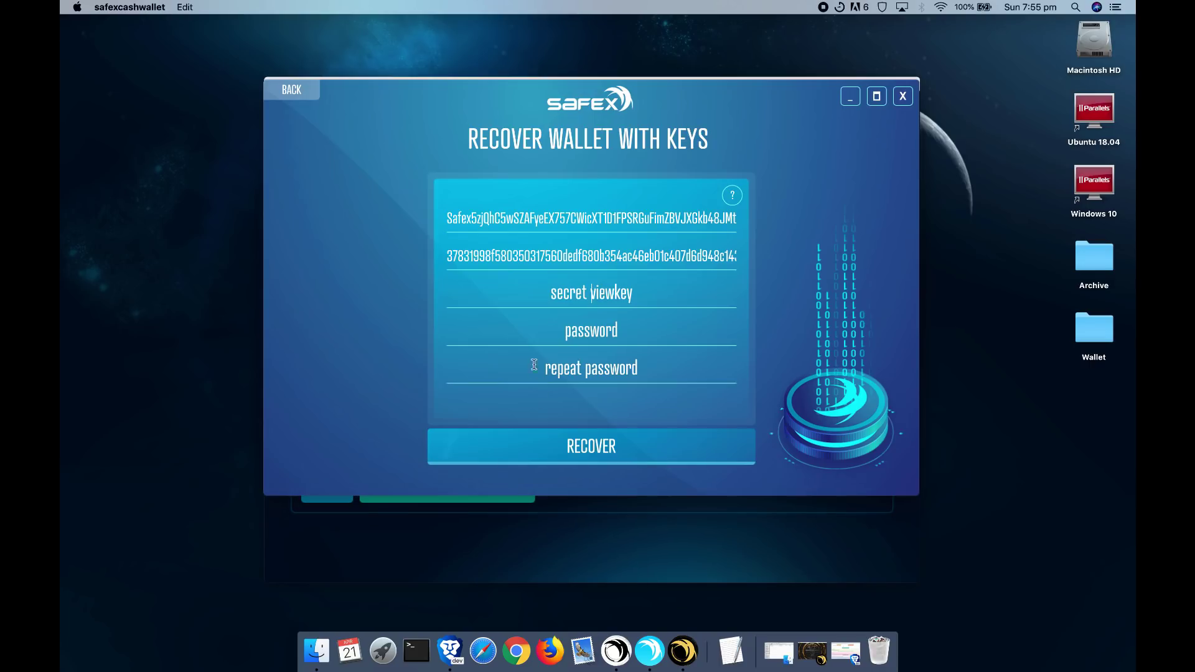
click(569, 293)
key(super+v)
click(597, 329)
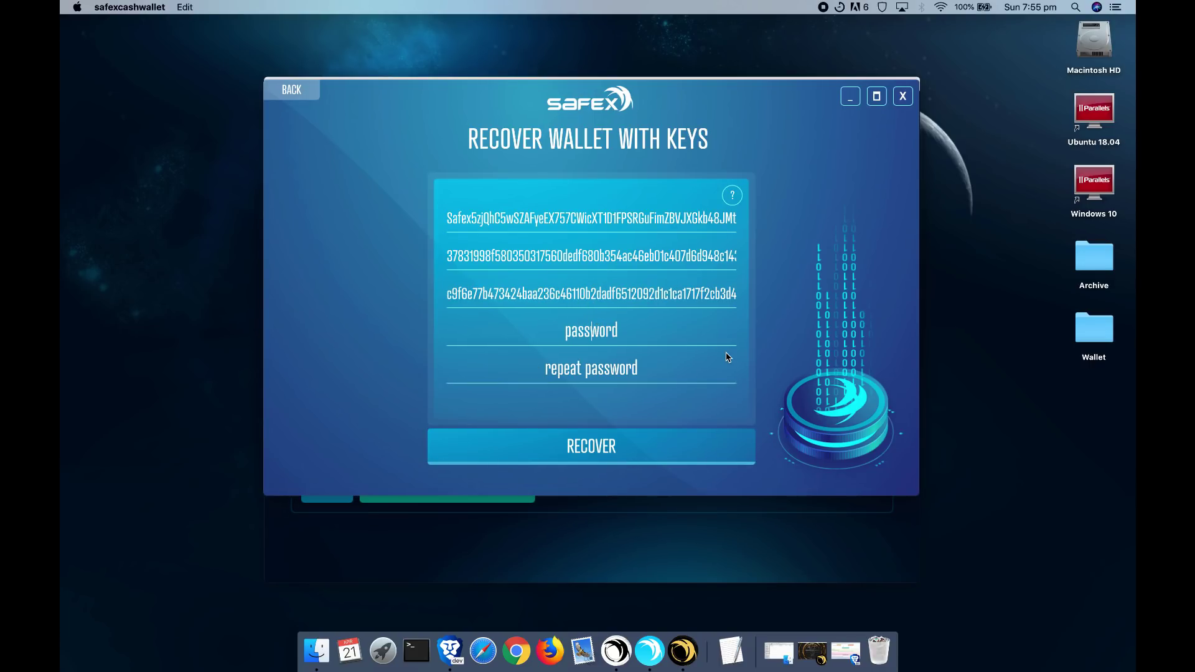
text(password123)
key(Tab)
text(pas)
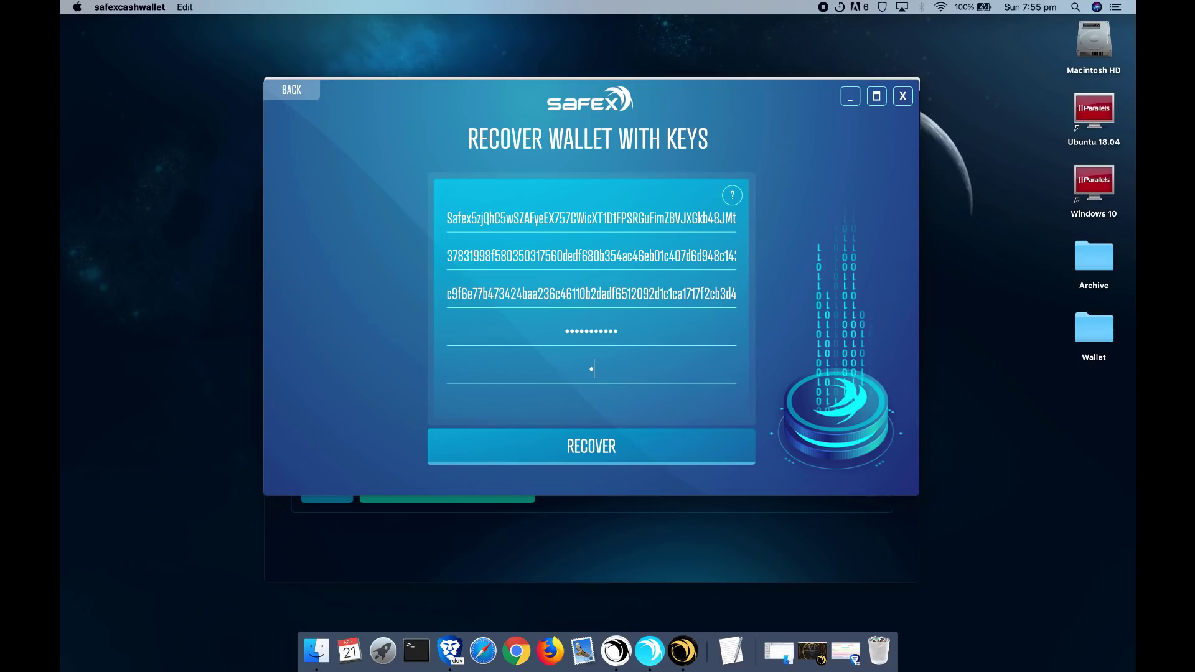
text(sword123)
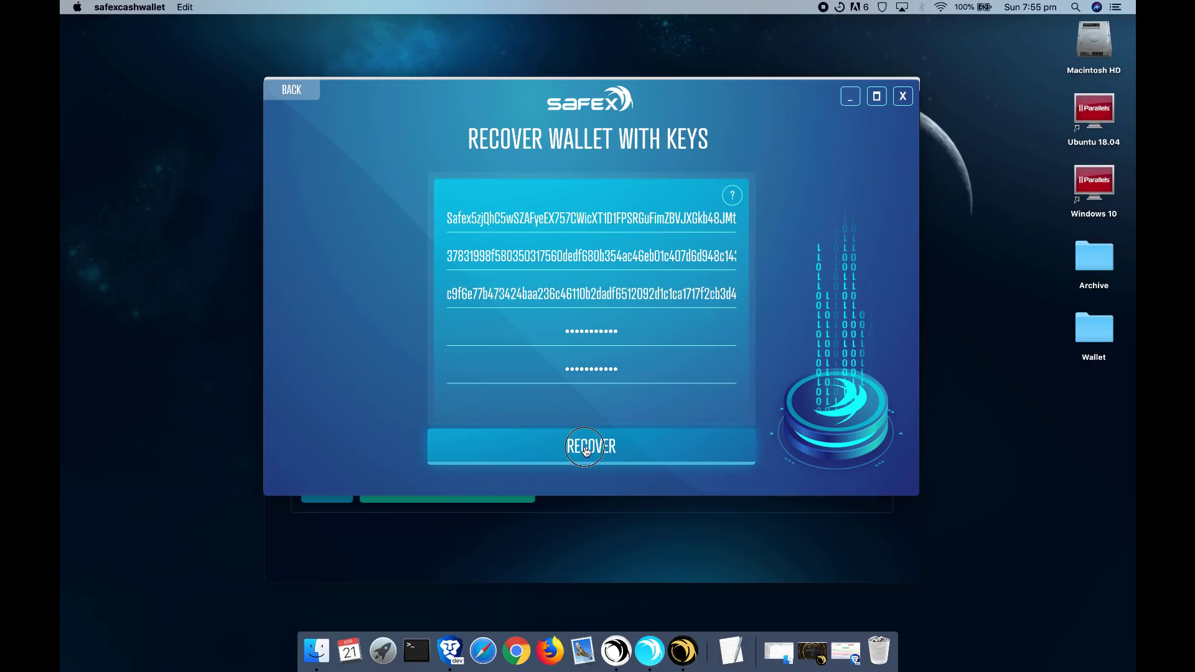
key(Return)
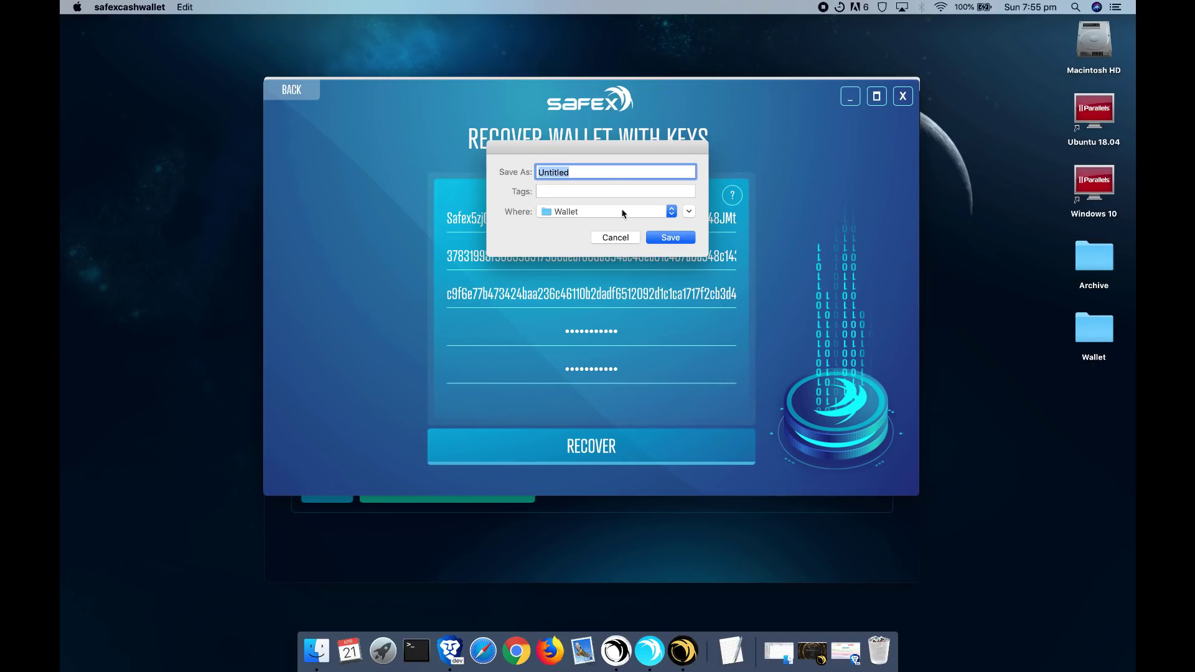
- Save the recovered wallet file as 'Example' in the Wallet folder
click(602, 213)
click(603, 212)
drag(579, 148, 620, 229)
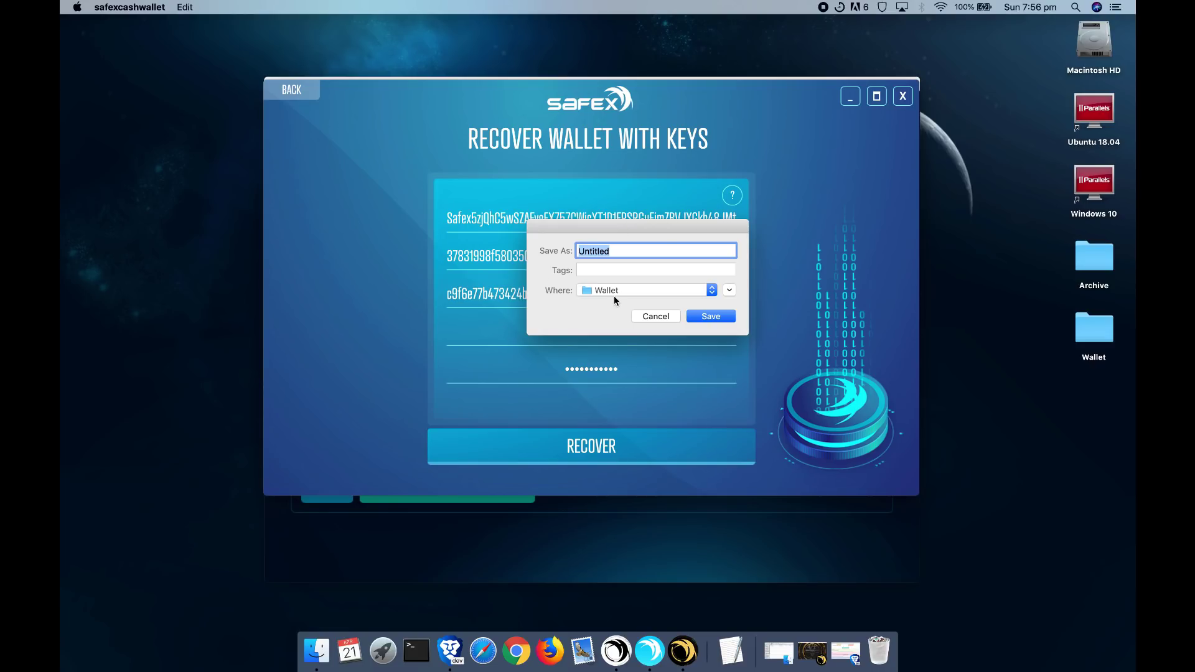
text(Example)
click(711, 317)
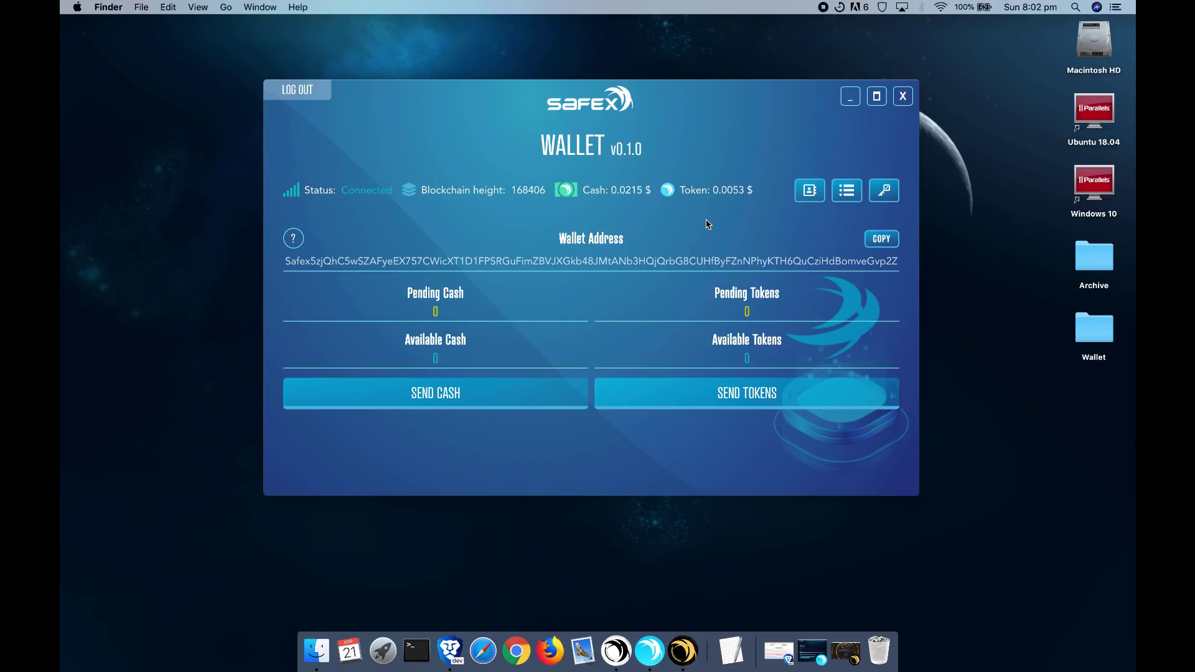
- Log out of the restored wallet and return to the offline wallet generator page
click(311, 101)
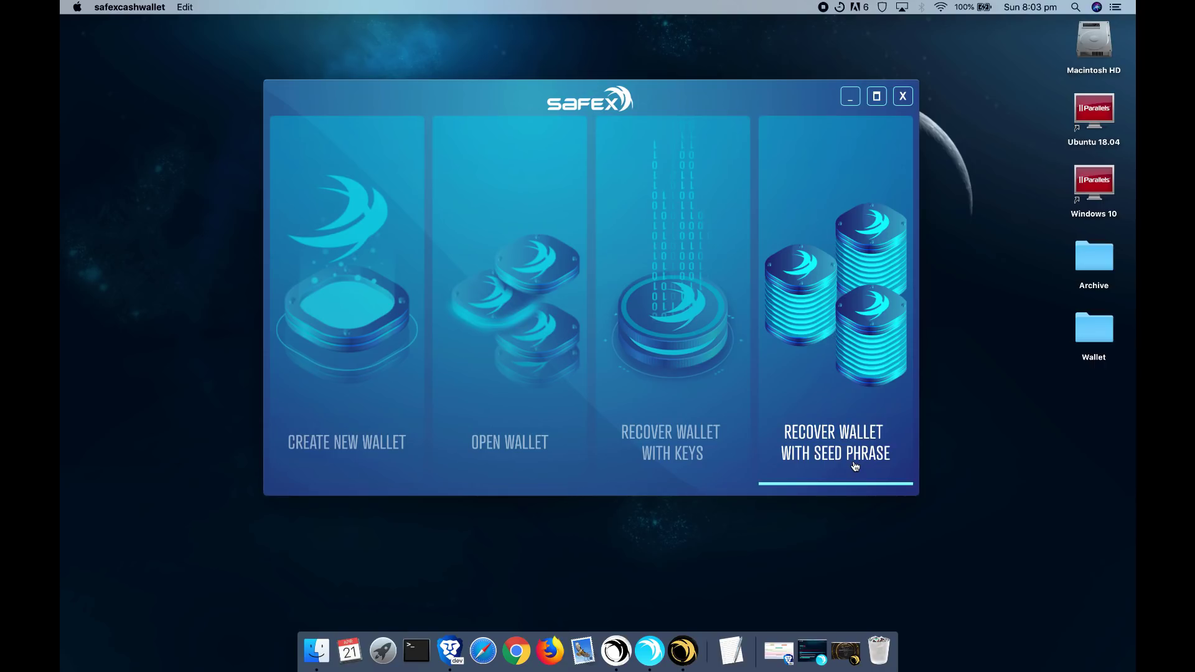
click(779, 653)
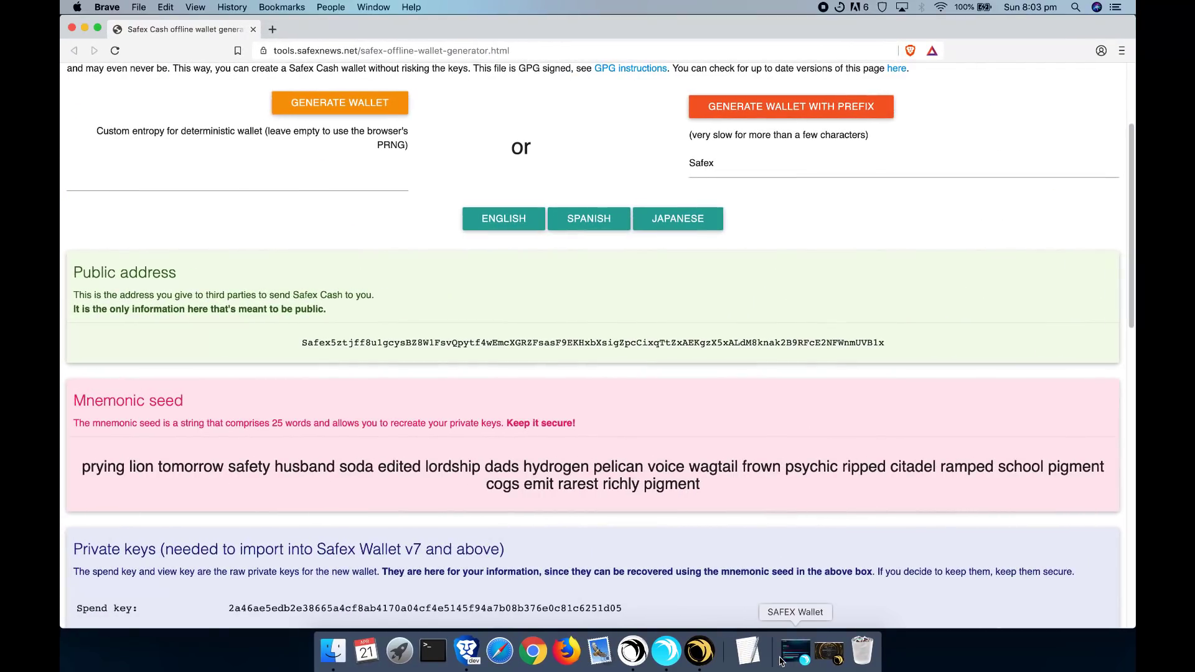
- Copy the 25-word mnemonic seed and open Safex Cash Wallet's seed-phrase recovery form
scroll(234, 445, up, 5)
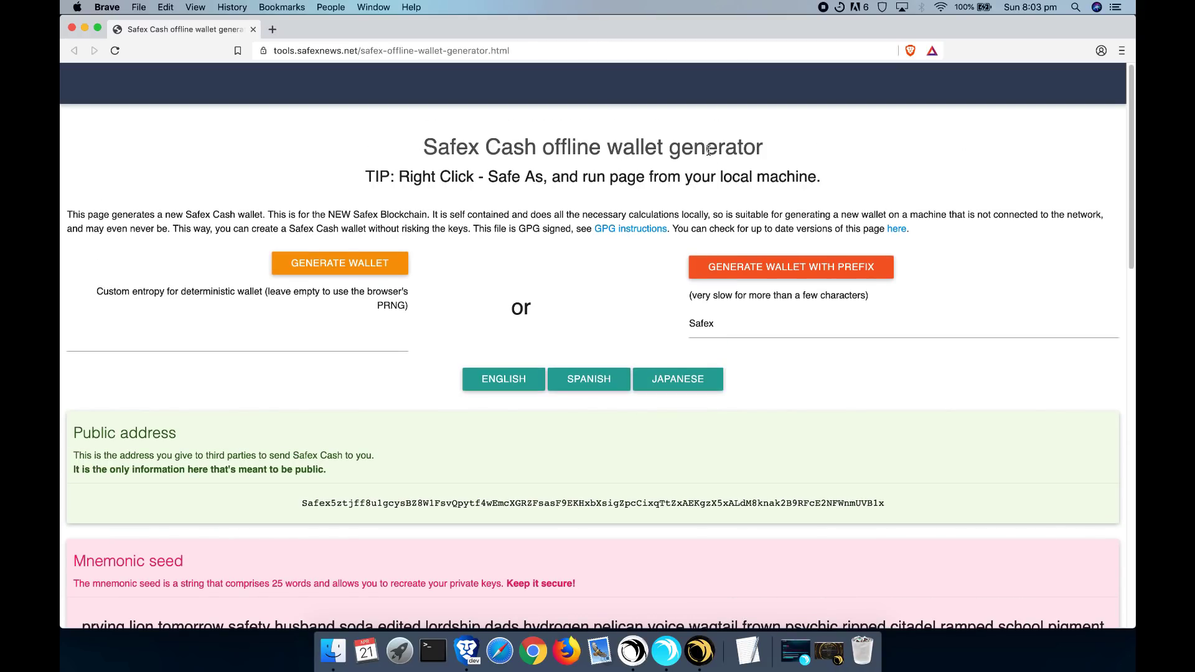
scroll(112, 489, down, 6)
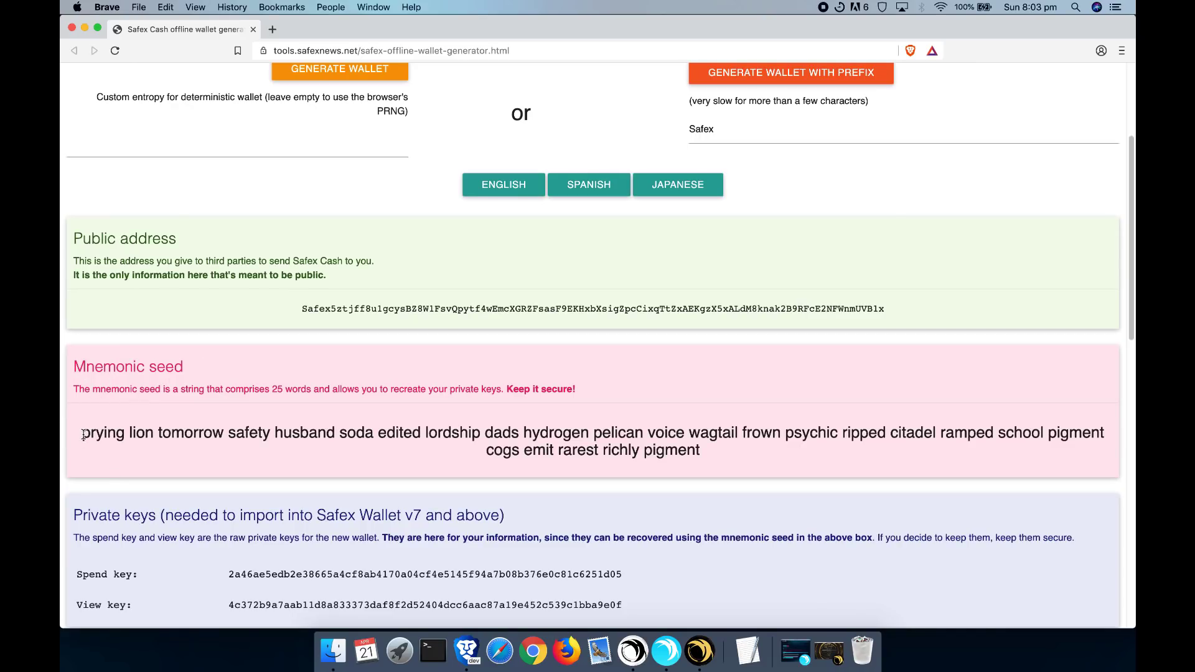
drag(81, 436, 708, 453)
right_click(692, 461)
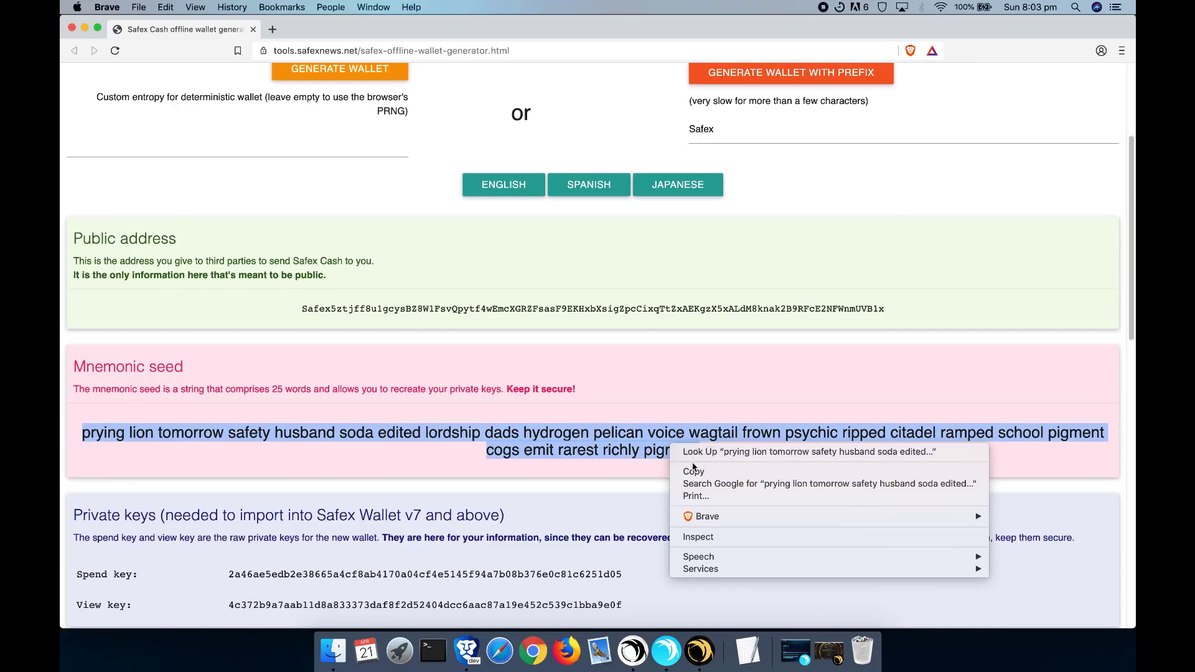
click(702, 473)
scroll(703, 473, up, 5)
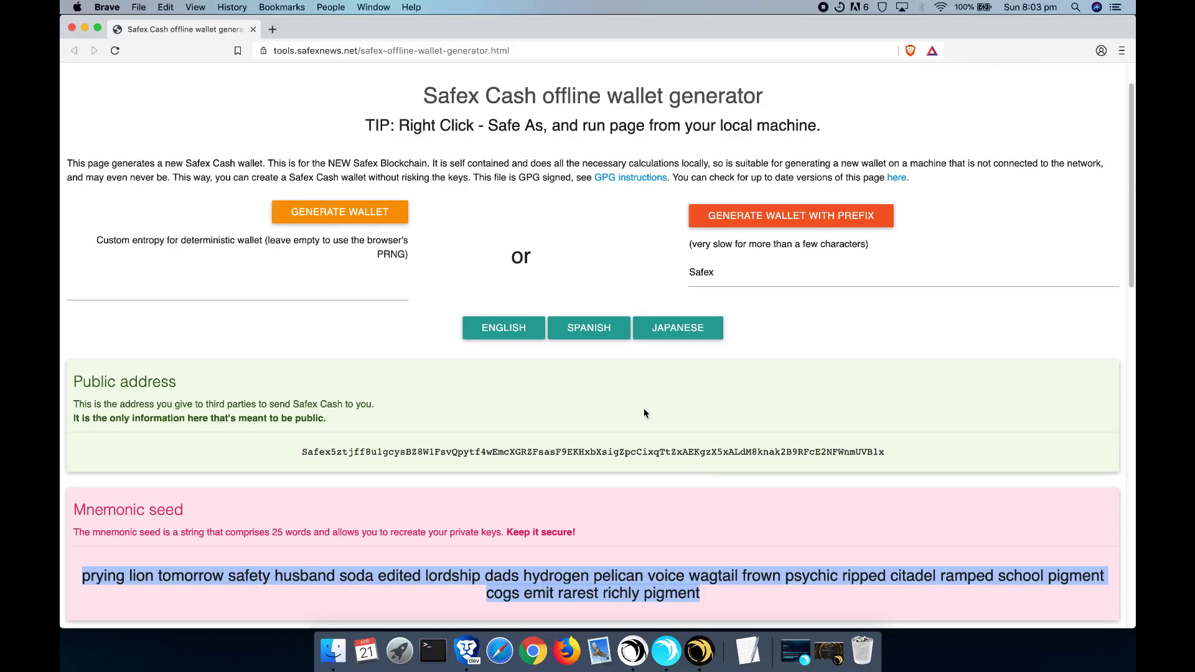
scroll(733, 437, down, 1)
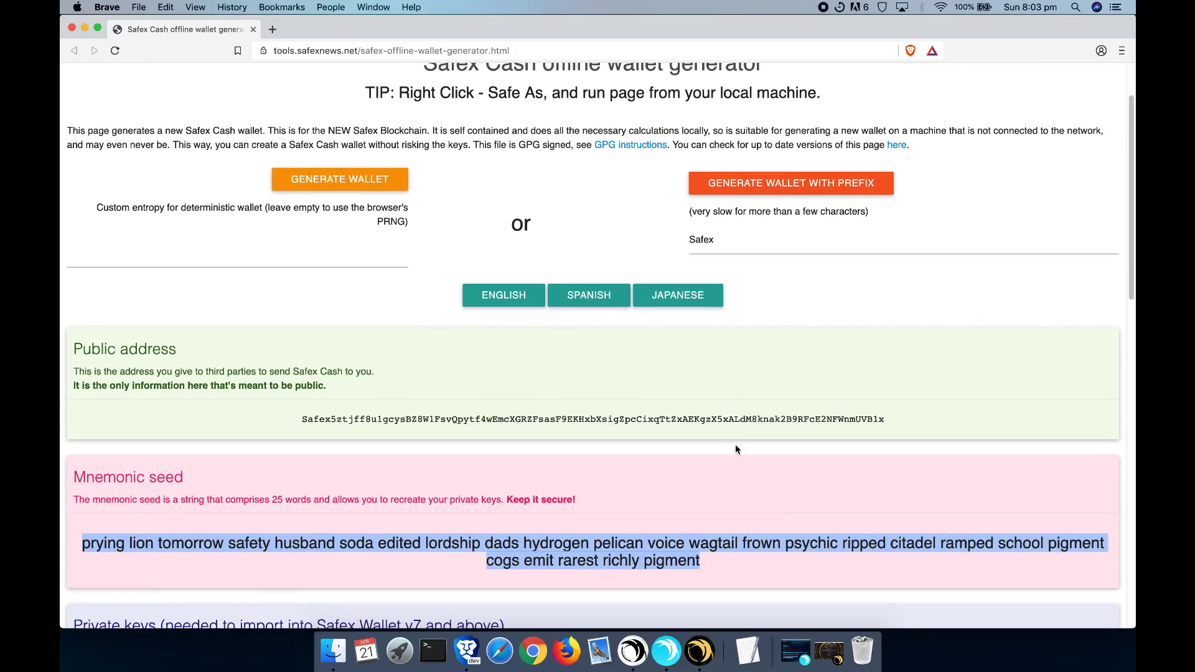
key(super+Tab)
click(840, 390)
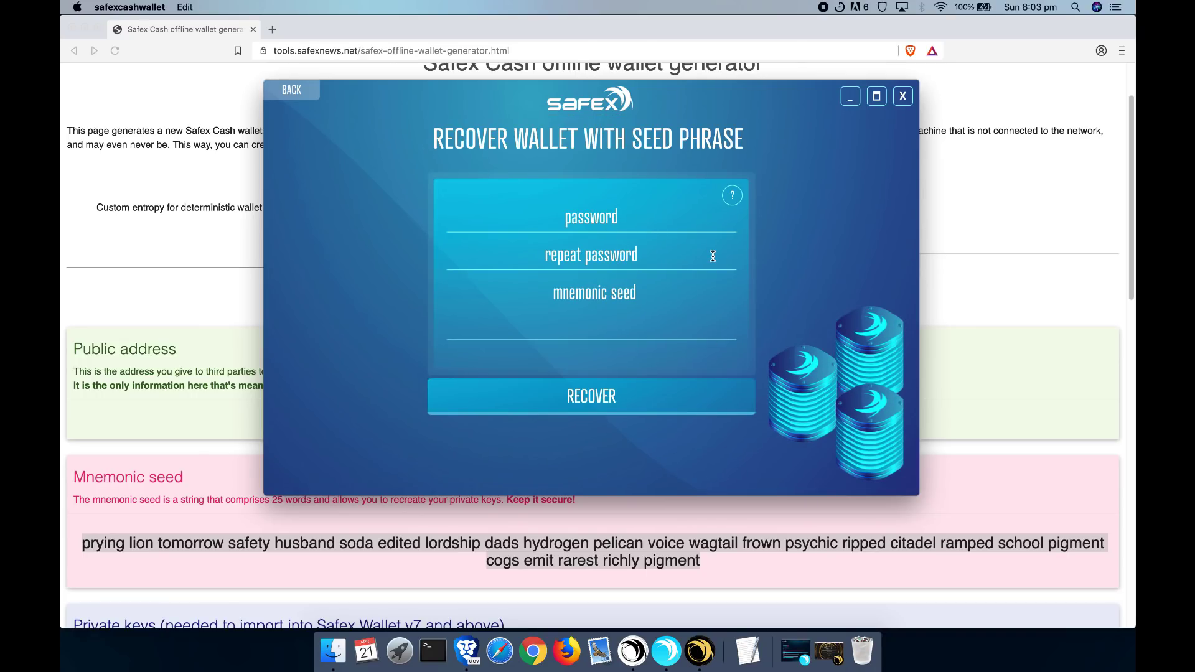
text(12345678901)
key(Tab)
text(12345678901)
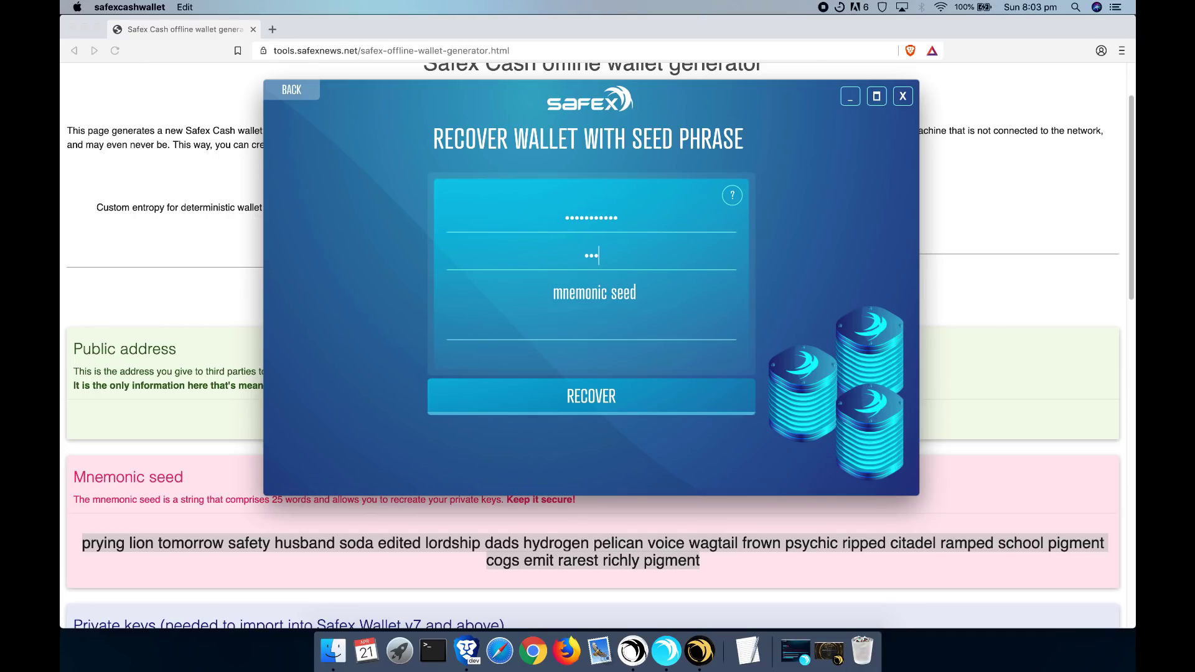
key(Tab)
right_click(582, 289)
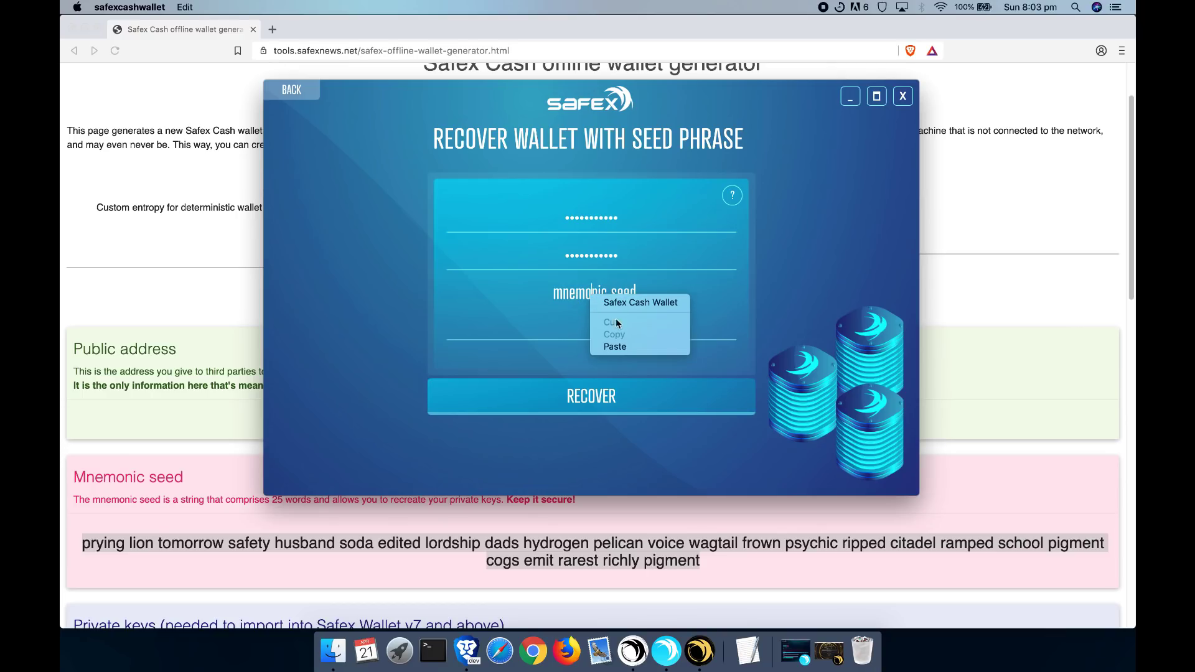
click(616, 346)
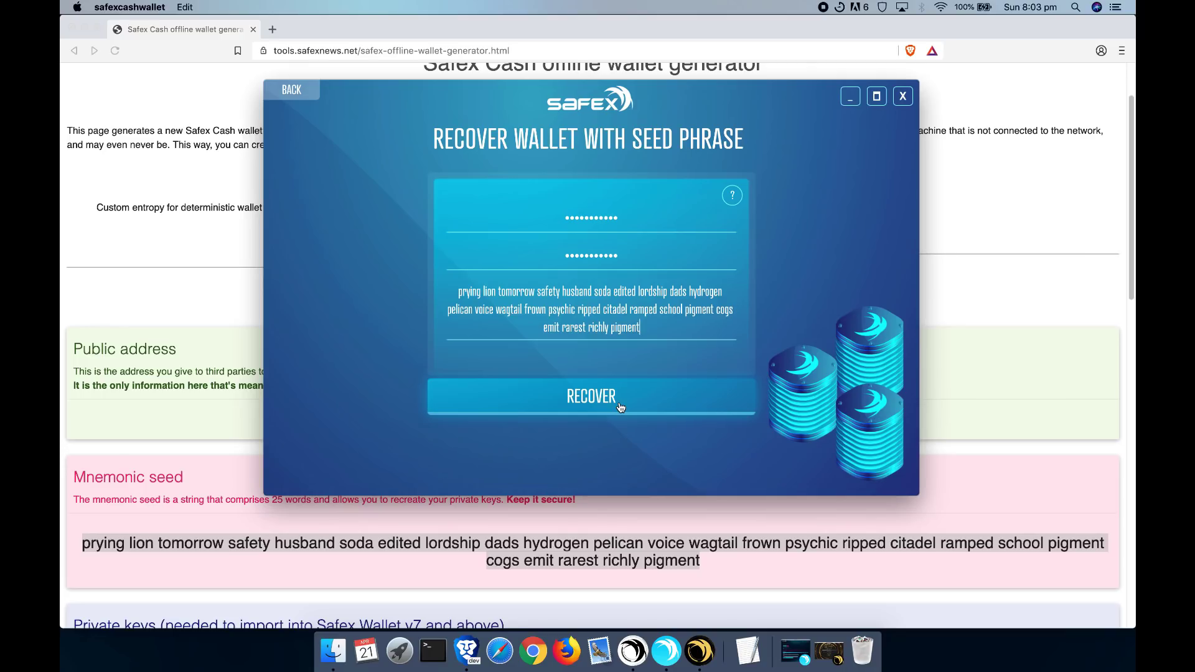
click(621, 406)
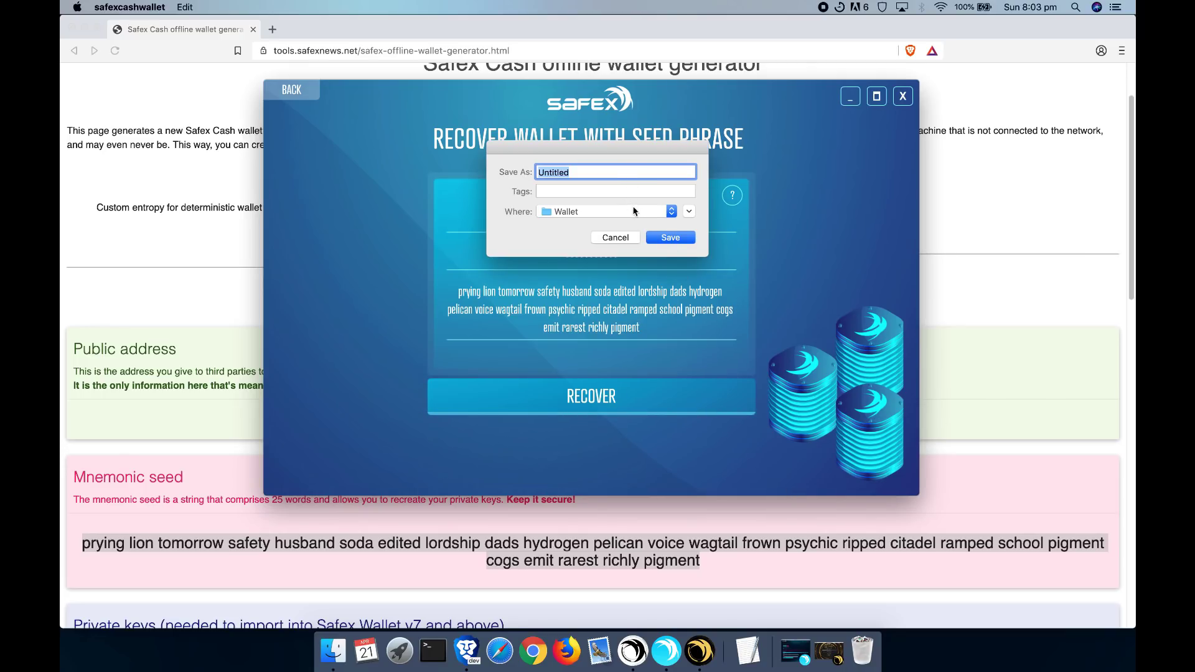
click(634, 211)
- Save the seed-recovered wallet as 'Seed-Example' in the Wallet folder
click(647, 212)
click(563, 179)
text(Seed-Example)
click(669, 239)
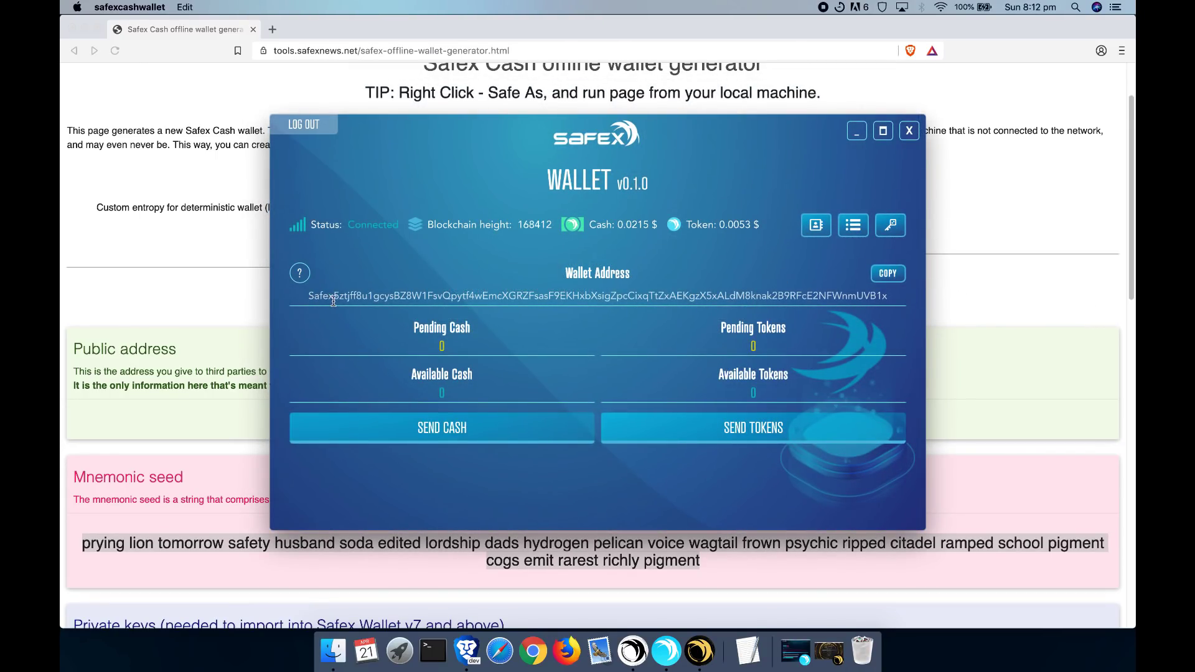
click(215, 394)
- Compare the wallet address with the generator's public address and seed, then log out
click(299, 424)
drag(299, 424, 800, 435)
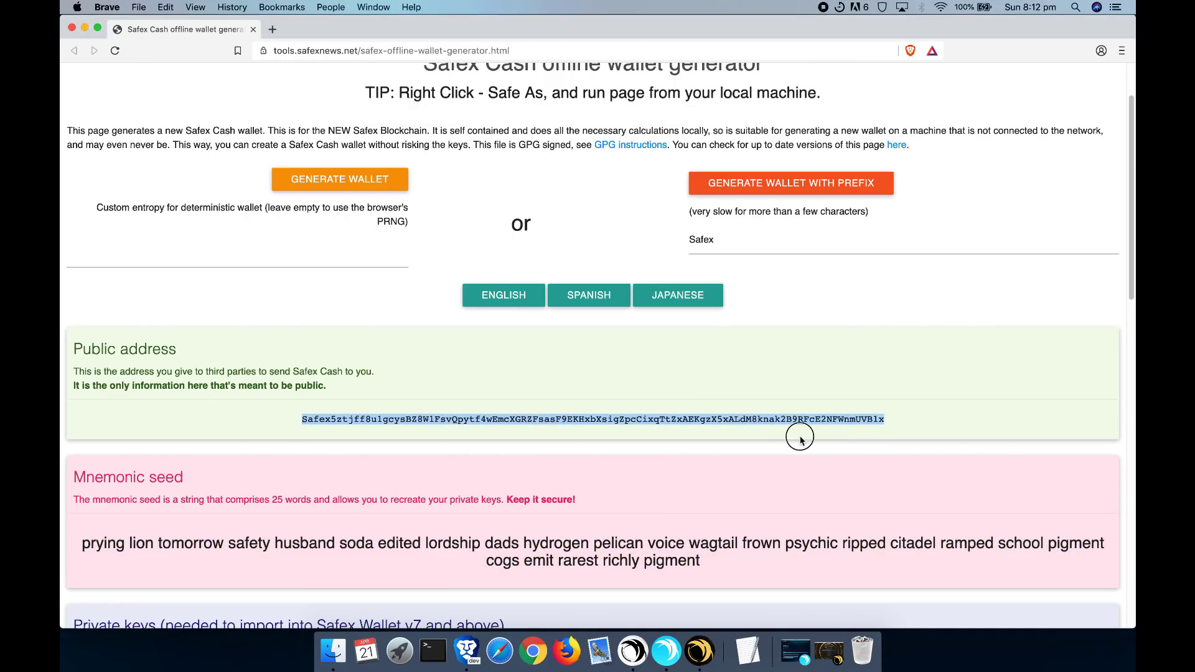
click(840, 423)
key(super+Tab)
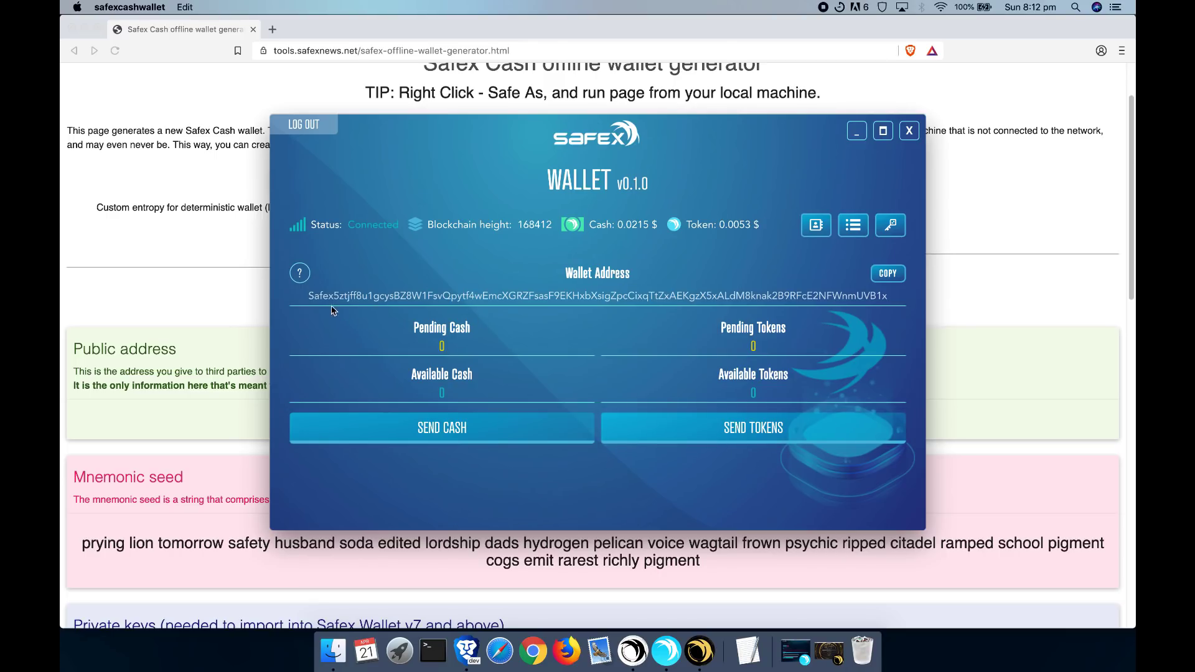
drag(314, 297, 793, 309)
click(236, 413)
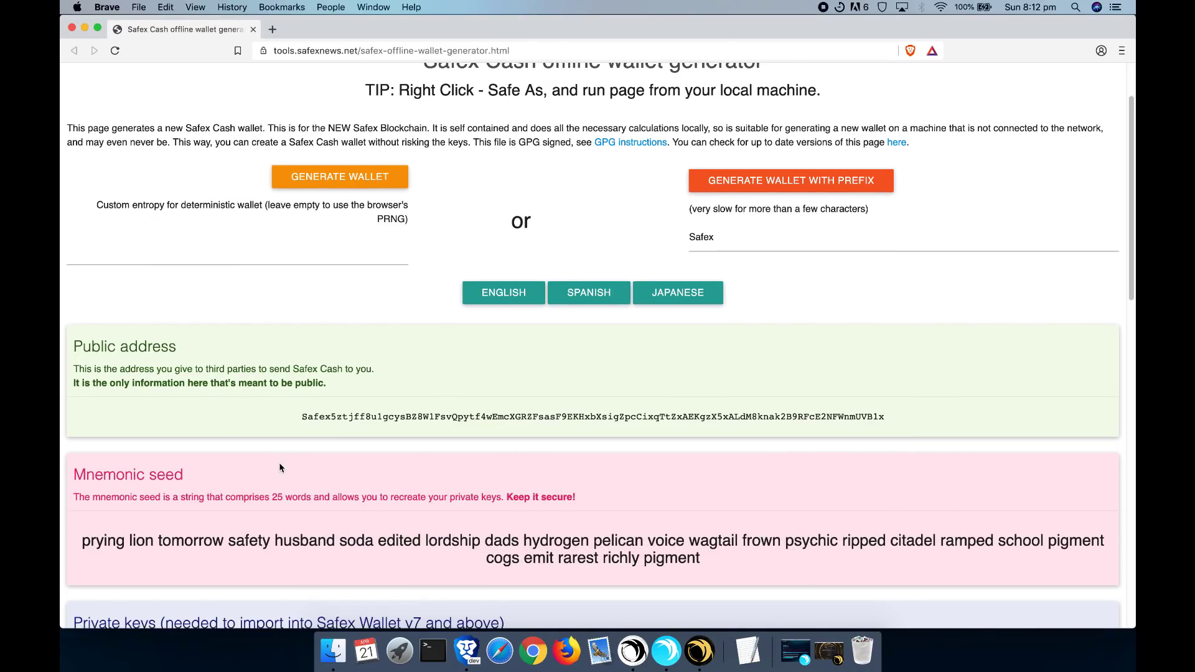
scroll(282, 467, down, 1)
drag(107, 522, 782, 526)
click(715, 544)
scroll(715, 544, up, 2)
key(super+Tab)
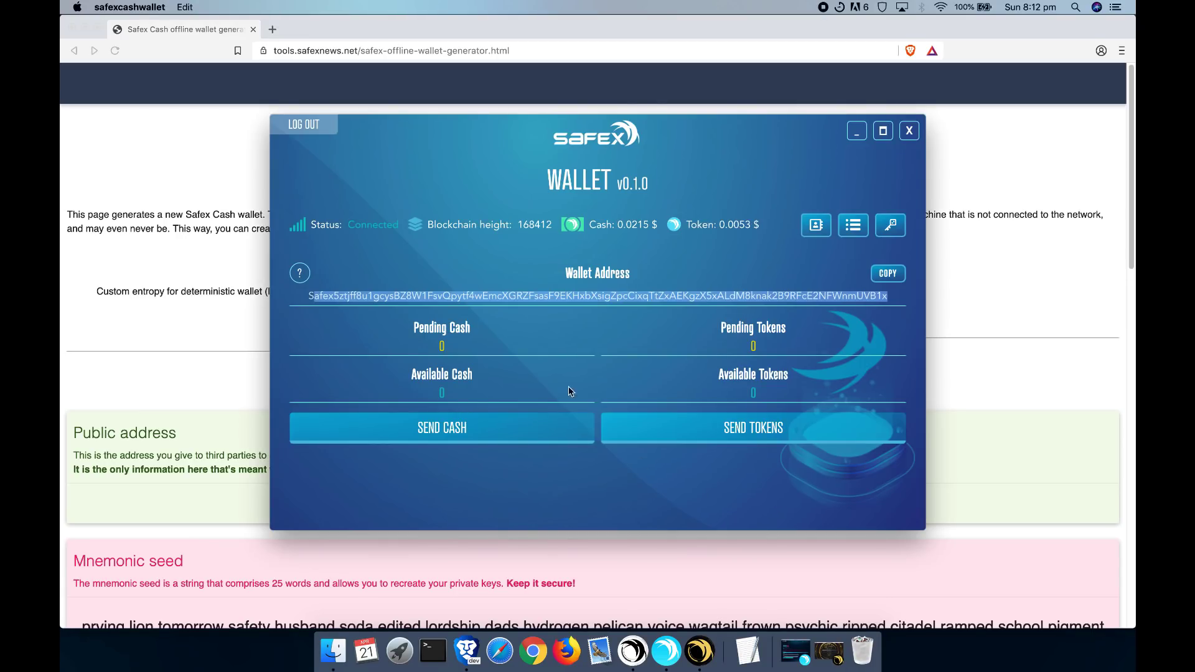
click(304, 125)
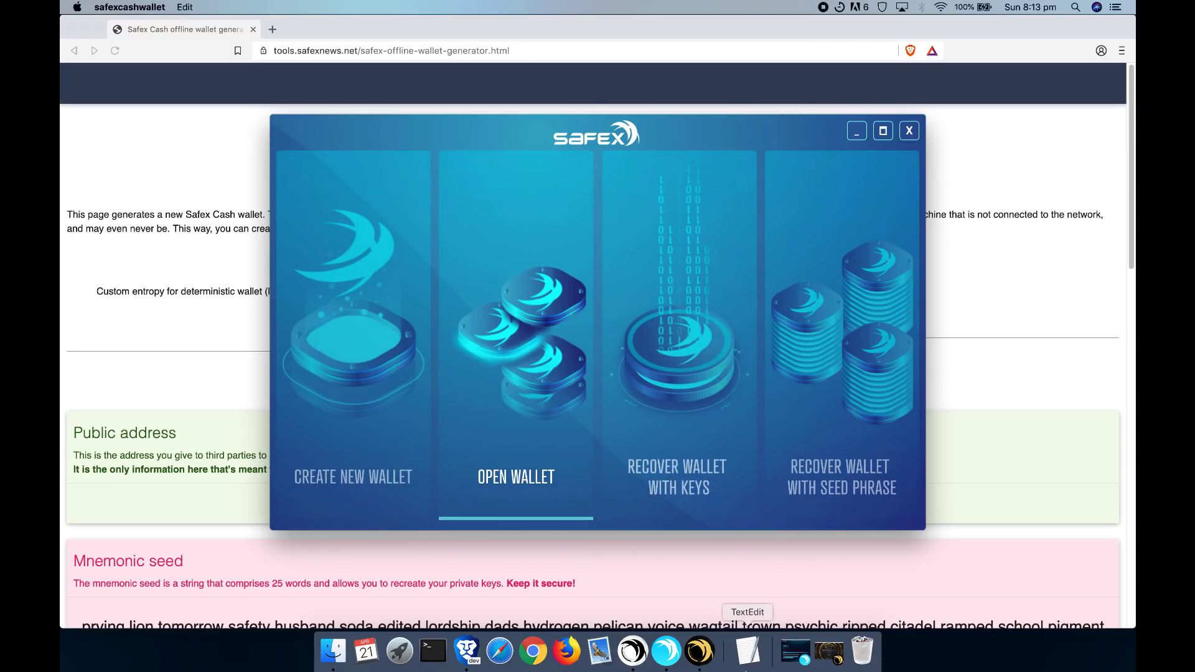
click(830, 651)
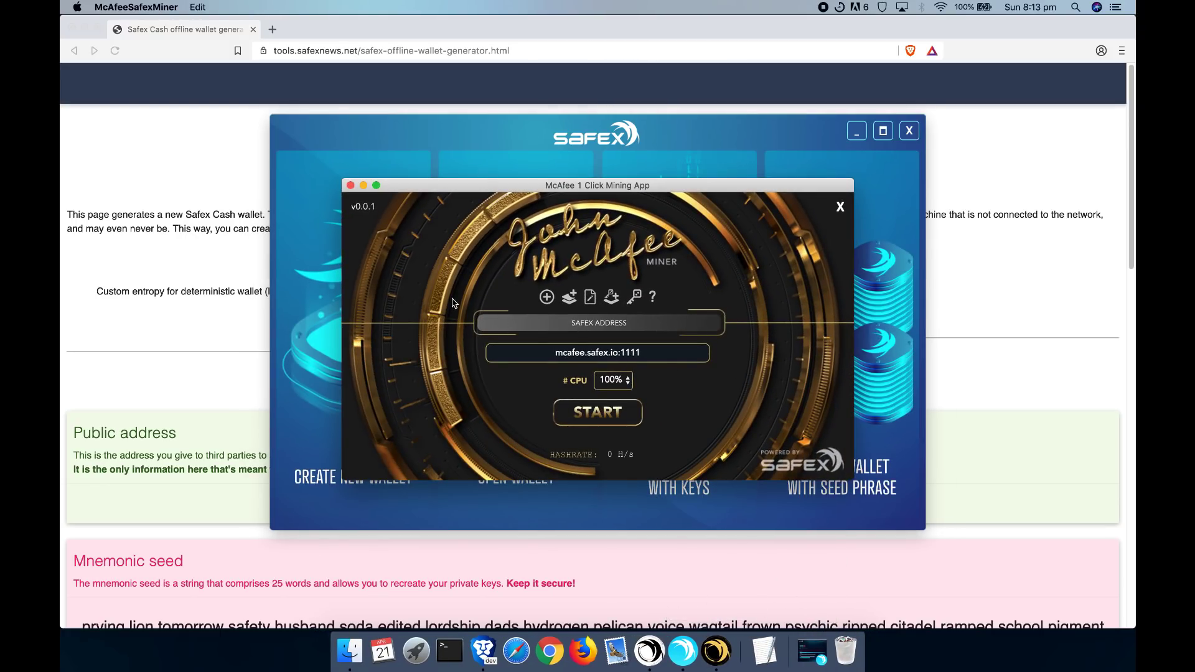
click(547, 302)
click(810, 307)
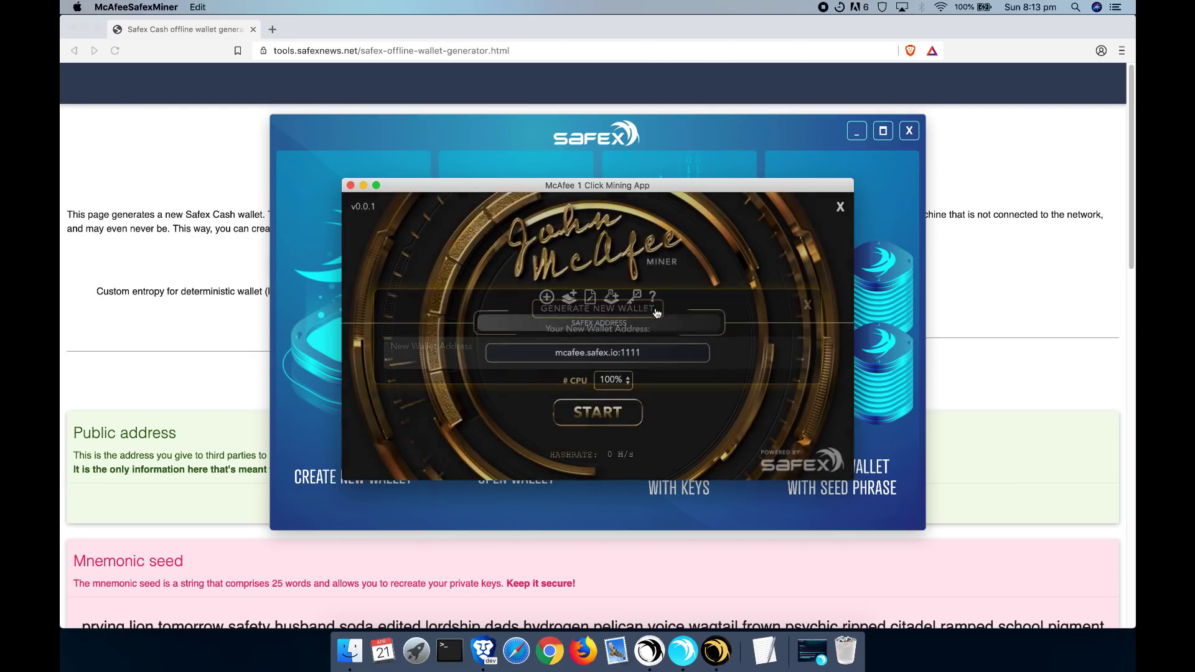
click(568, 299)
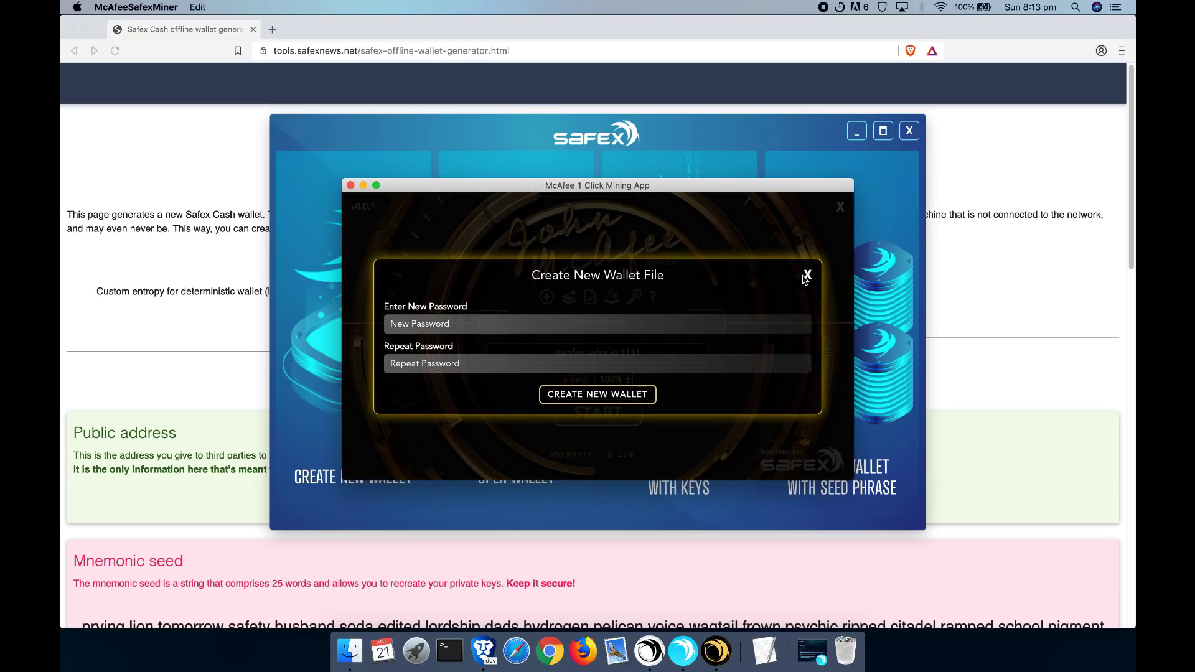
click(808, 274)
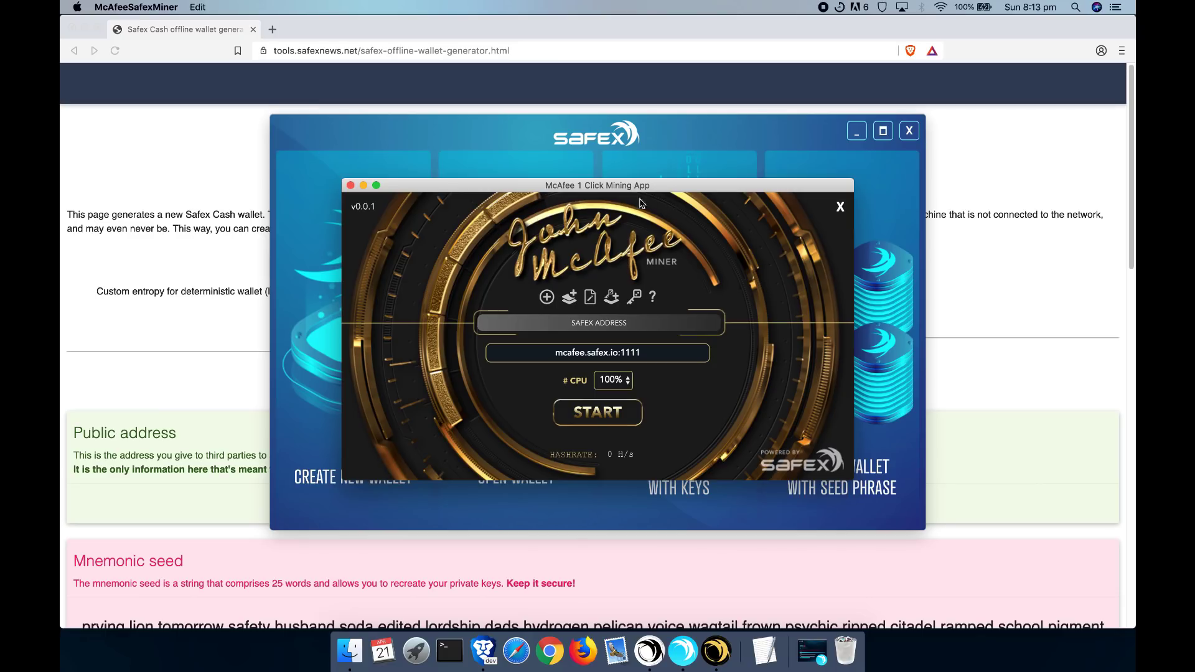
click(364, 186)
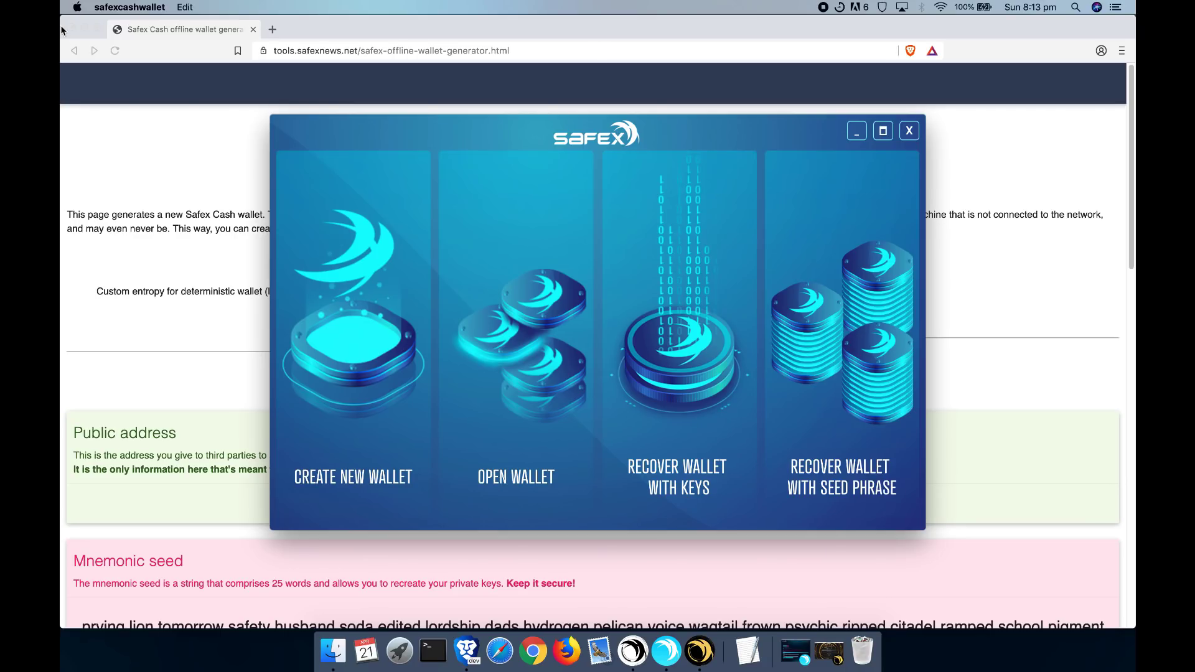
- Minimize Brave and open the desktop Wallet folder to look over Example, Seed-Example and their .keys files
click(83, 29)
double_click(1094, 327)
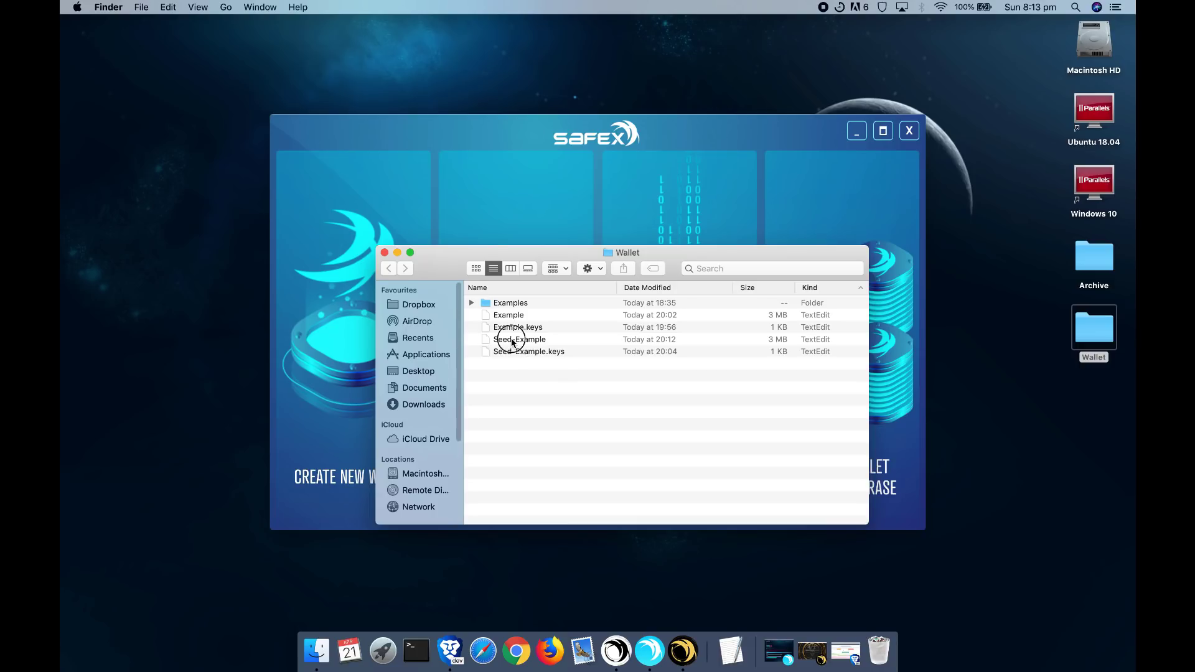
click(508, 340)
click(516, 351)
click(508, 315)
click(511, 328)
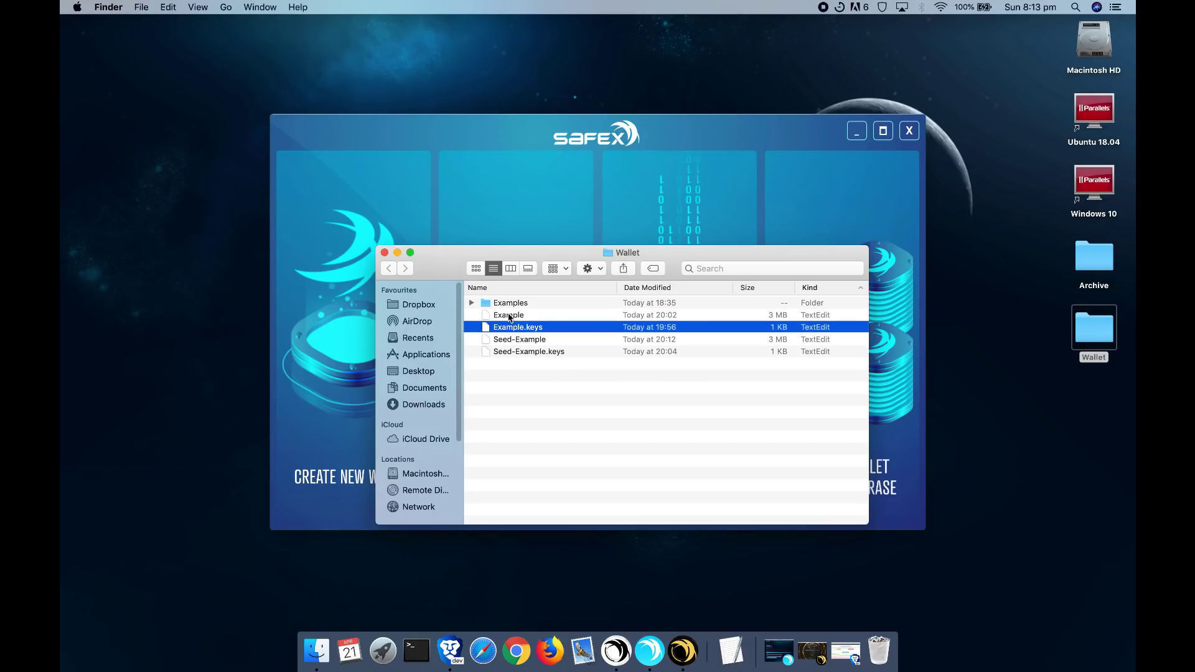
click(511, 316)
click(510, 340)
click(557, 378)
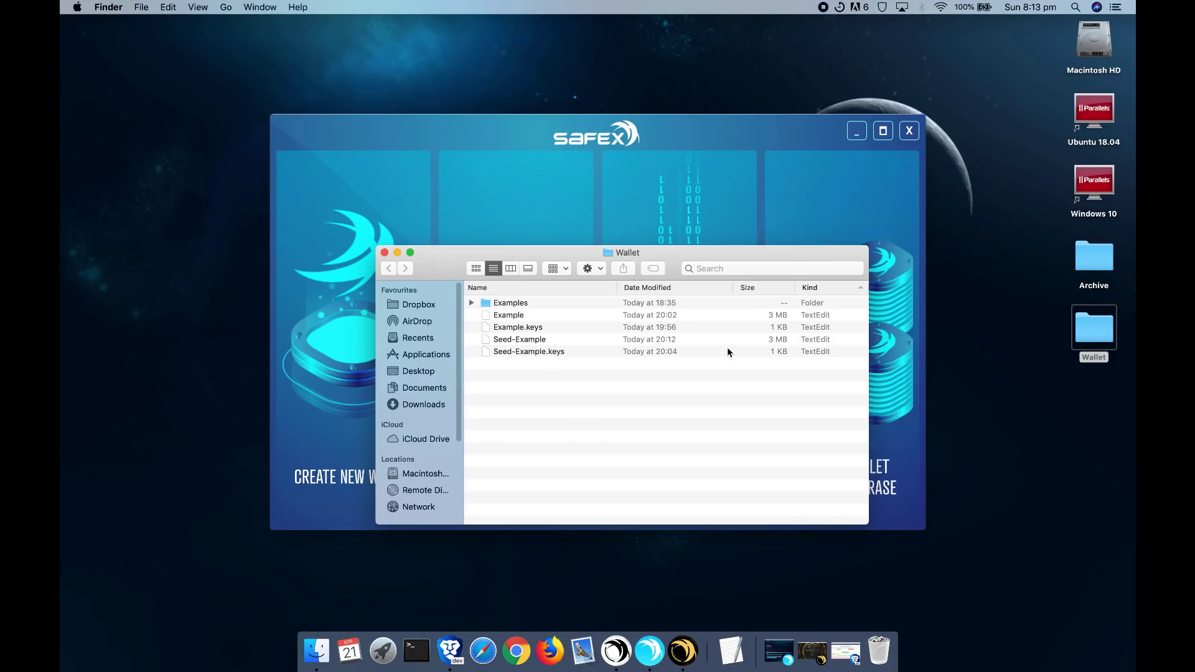
- Briefly bring up the McAfee mining app, minimize it, and return to the Finder Wallet window
click(688, 651)
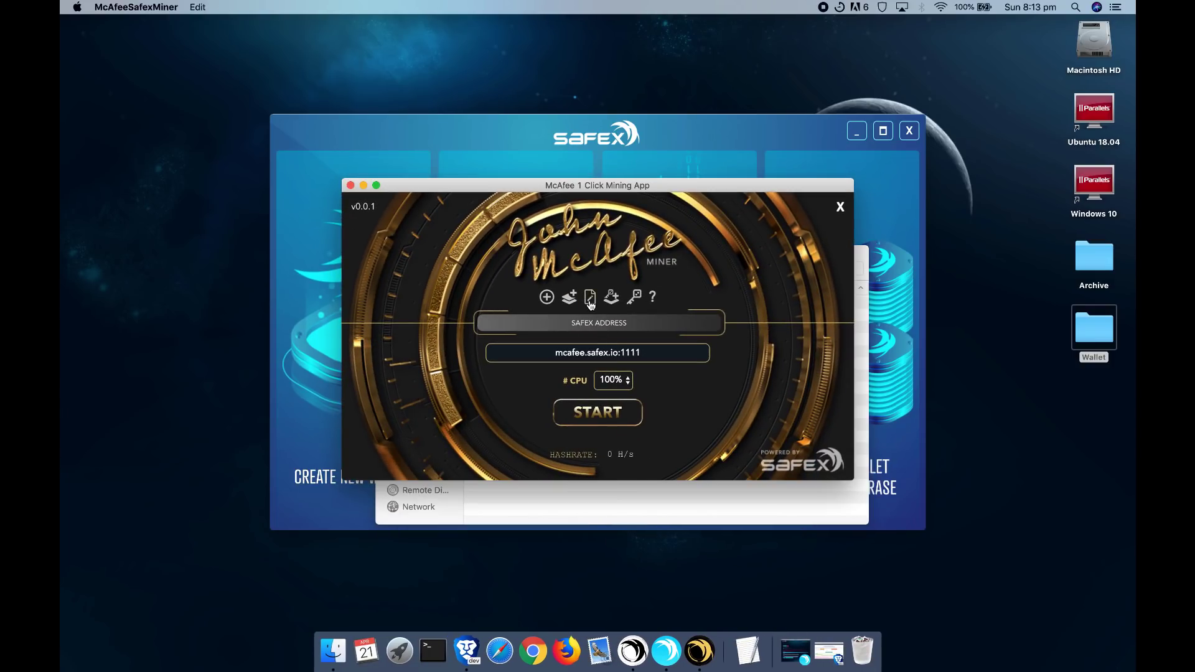
click(364, 189)
click(715, 260)
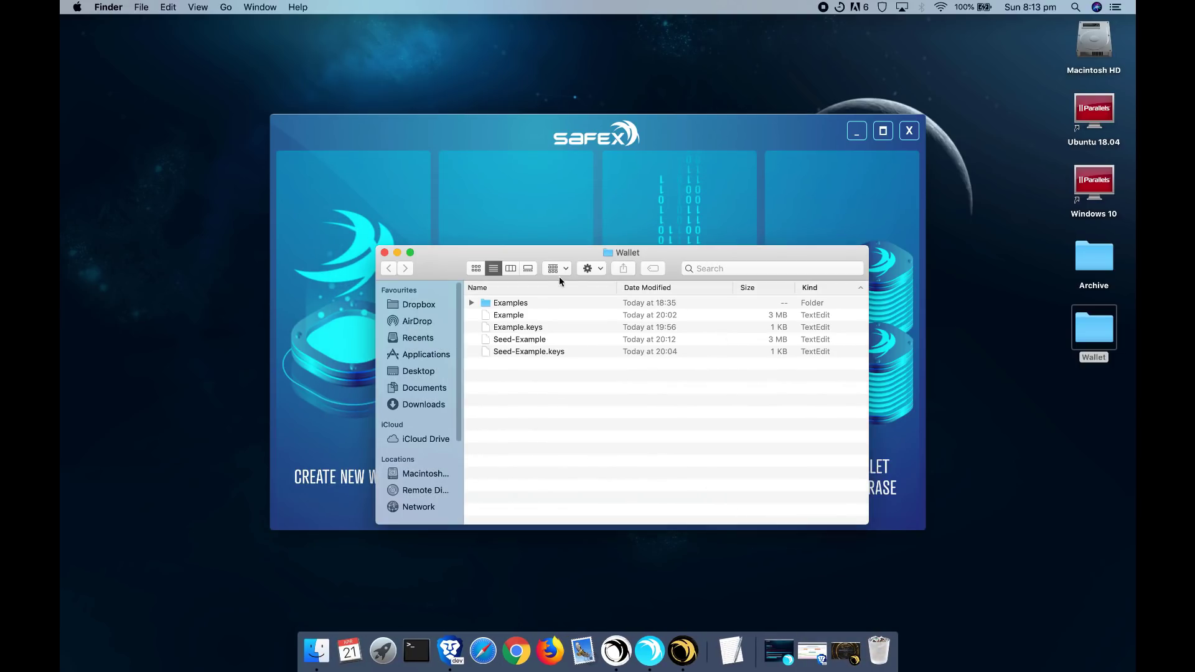
- In Safex, choose to open an existing wallet and pick CLI-Example-Wallet from the Examples folder
click(516, 237)
click(520, 345)
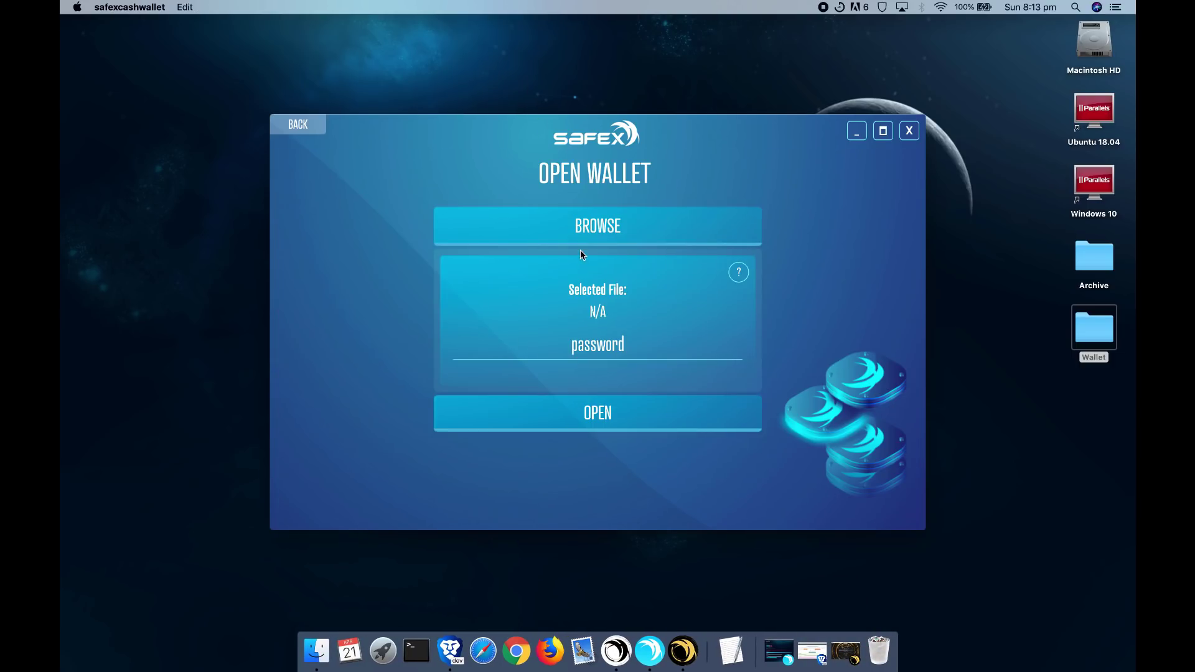
click(594, 236)
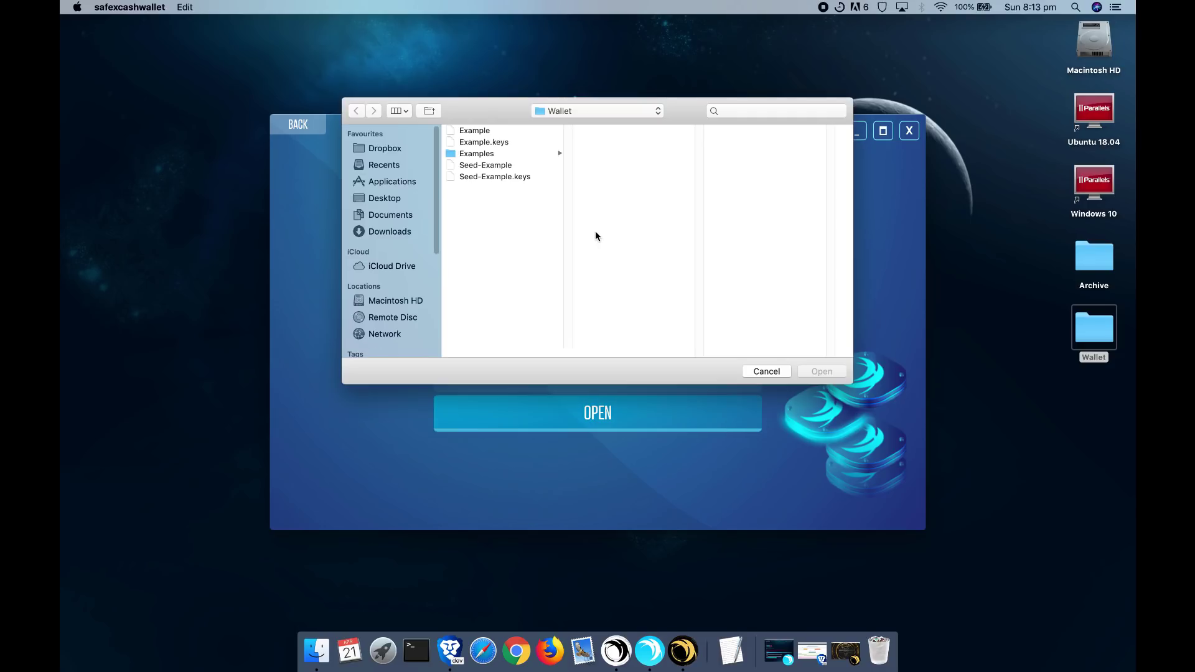
click(532, 153)
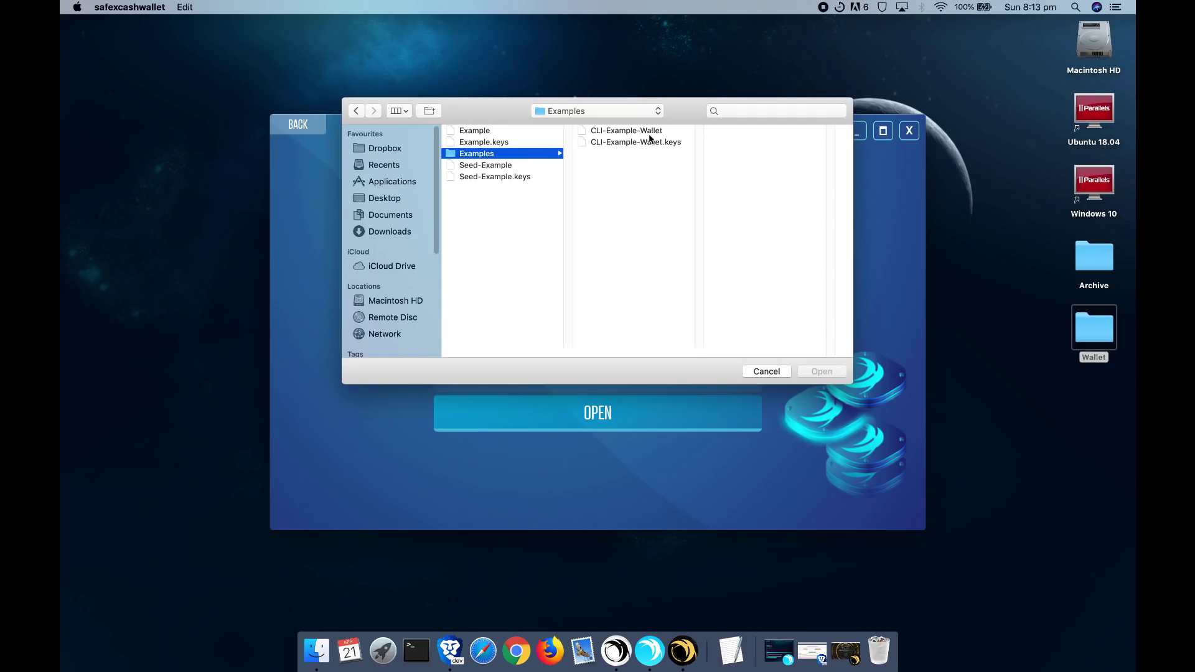
click(628, 133)
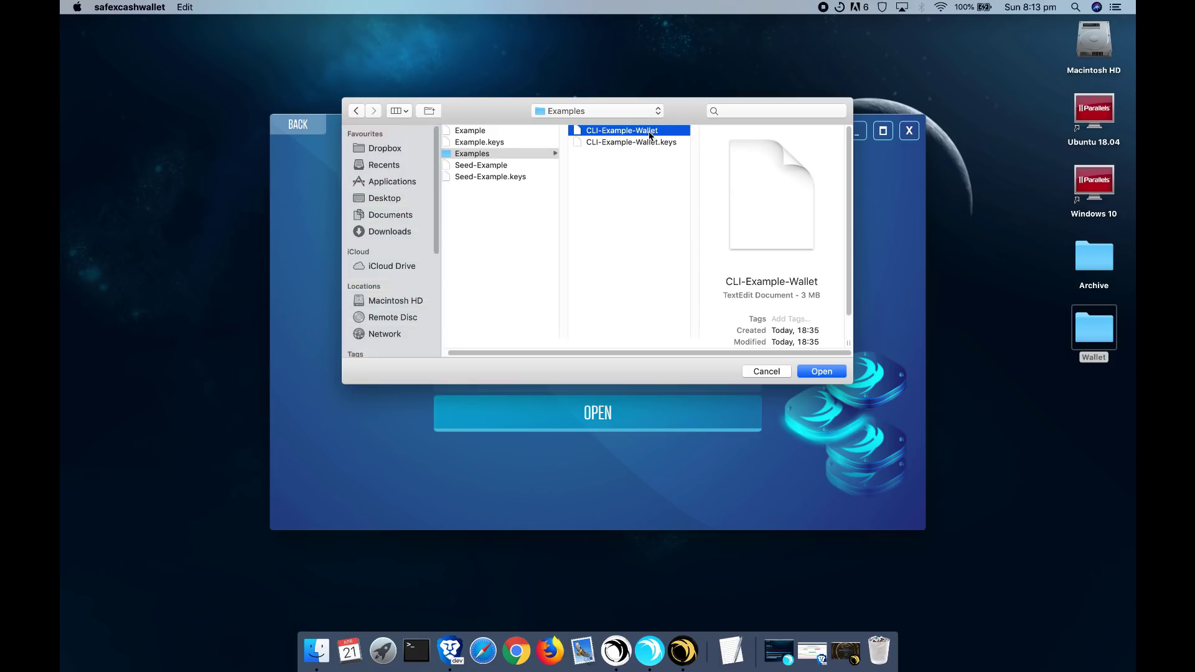
double_click(651, 133)
- Enter the wallet password and load CLI-Example-Wallet
click(591, 347)
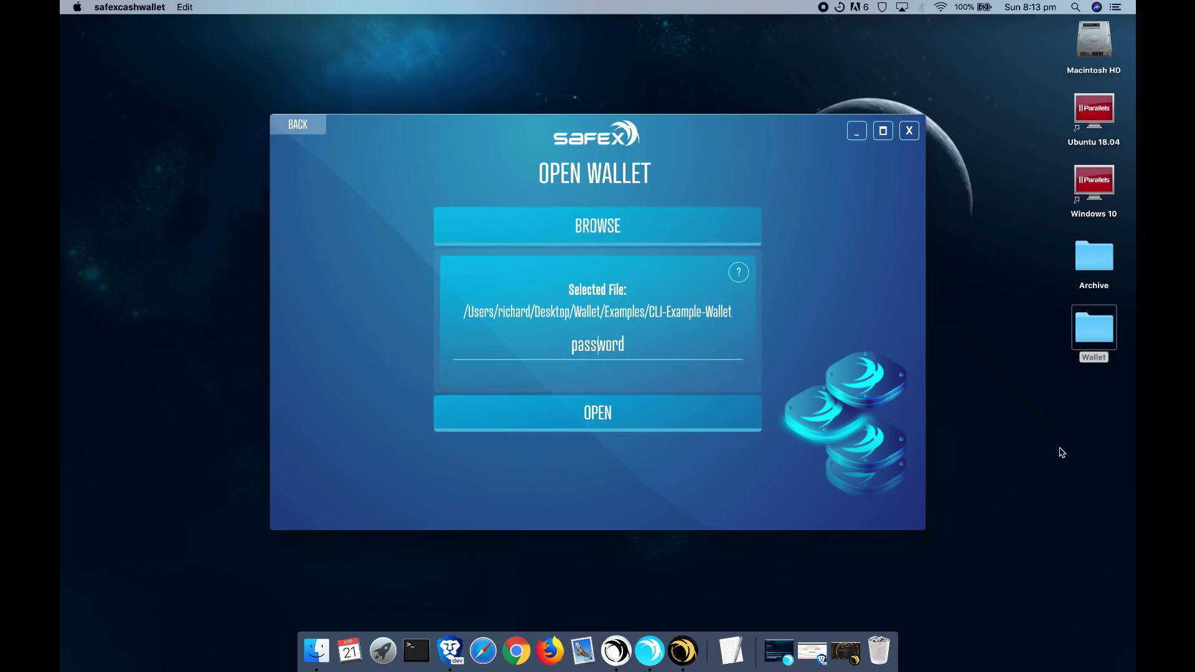
text(abcdefghijk)
key(Return)
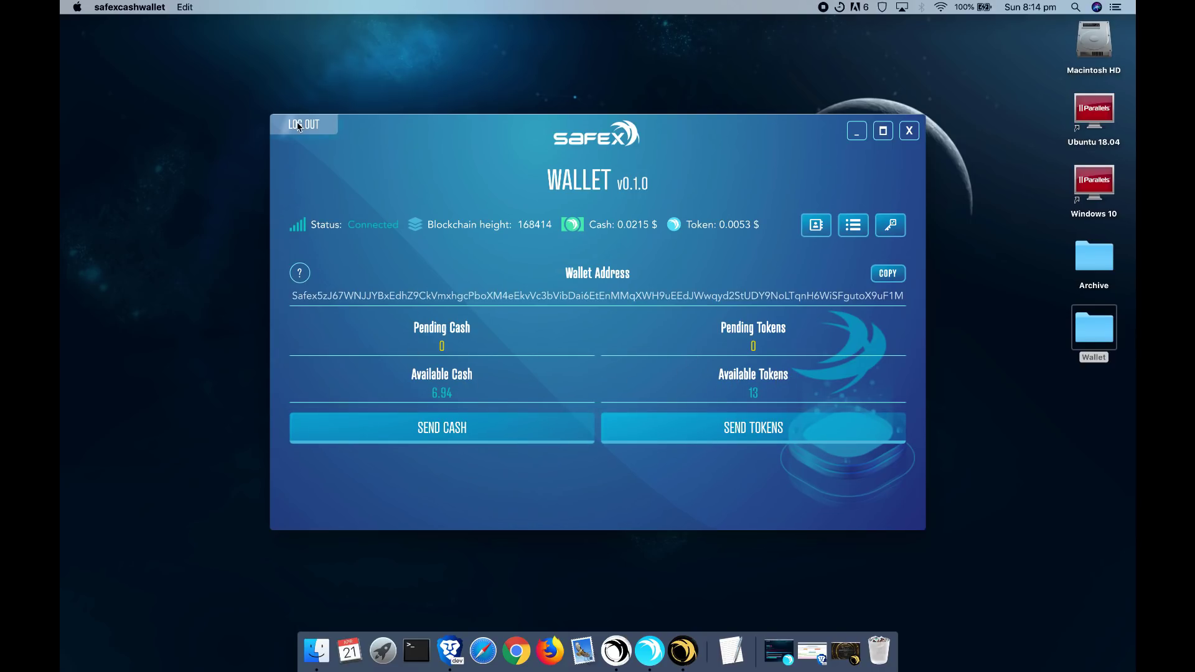
- Quit the Safex wallet and select, then deselect, the wallet files in Finder
click(910, 130)
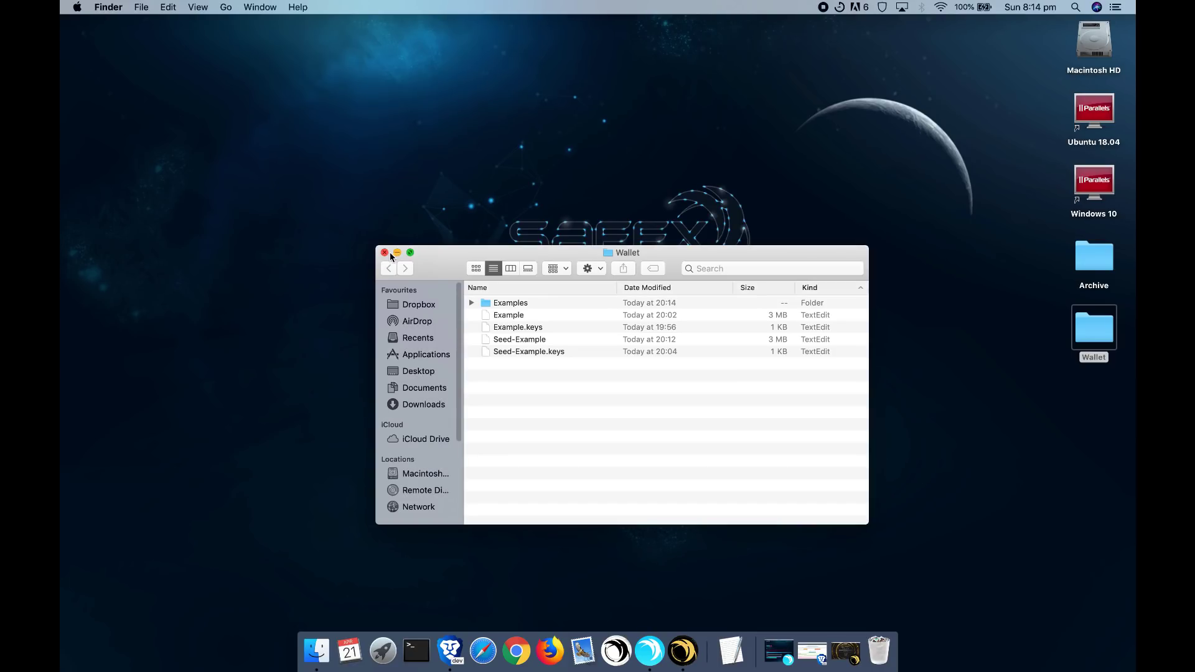
drag(571, 386, 495, 321)
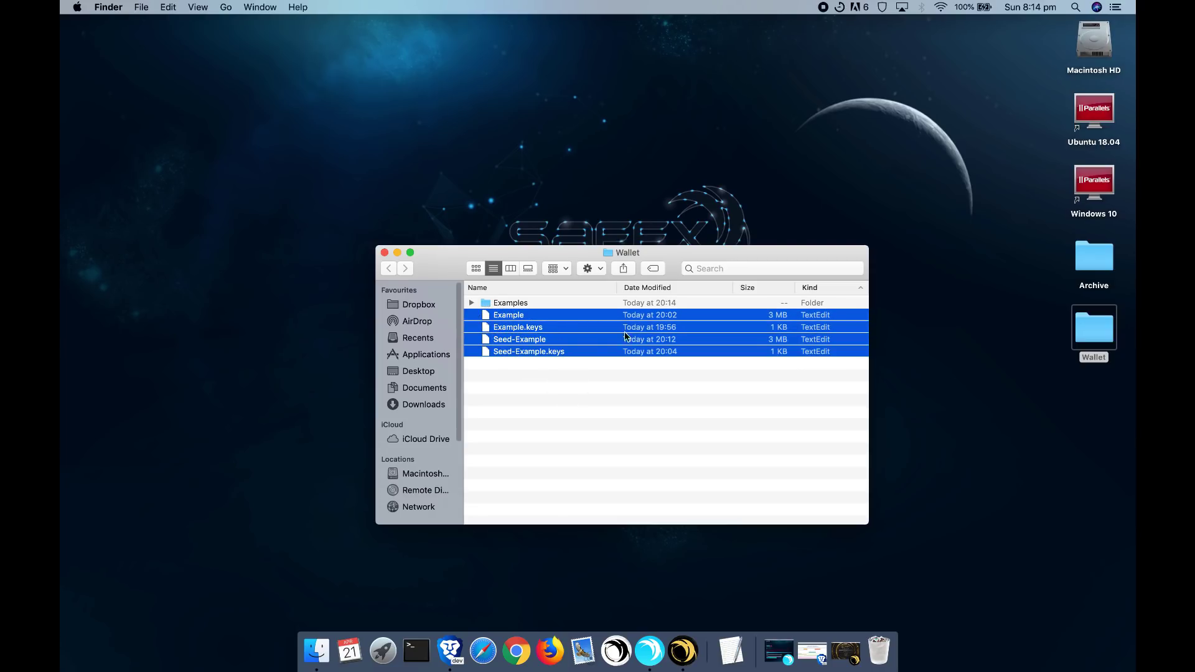
click(602, 465)
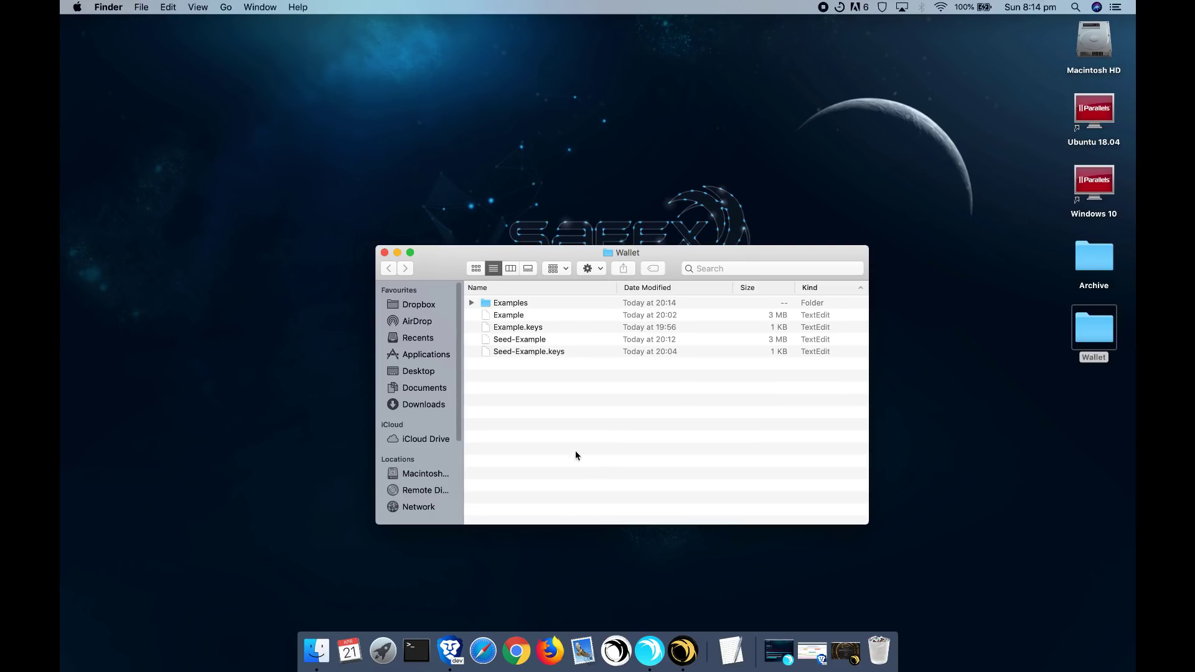
- Expand the Examples folder and inspect CLI-Example-Wallet and CLI-Example-Wallet.keys
click(471, 302)
click(552, 319)
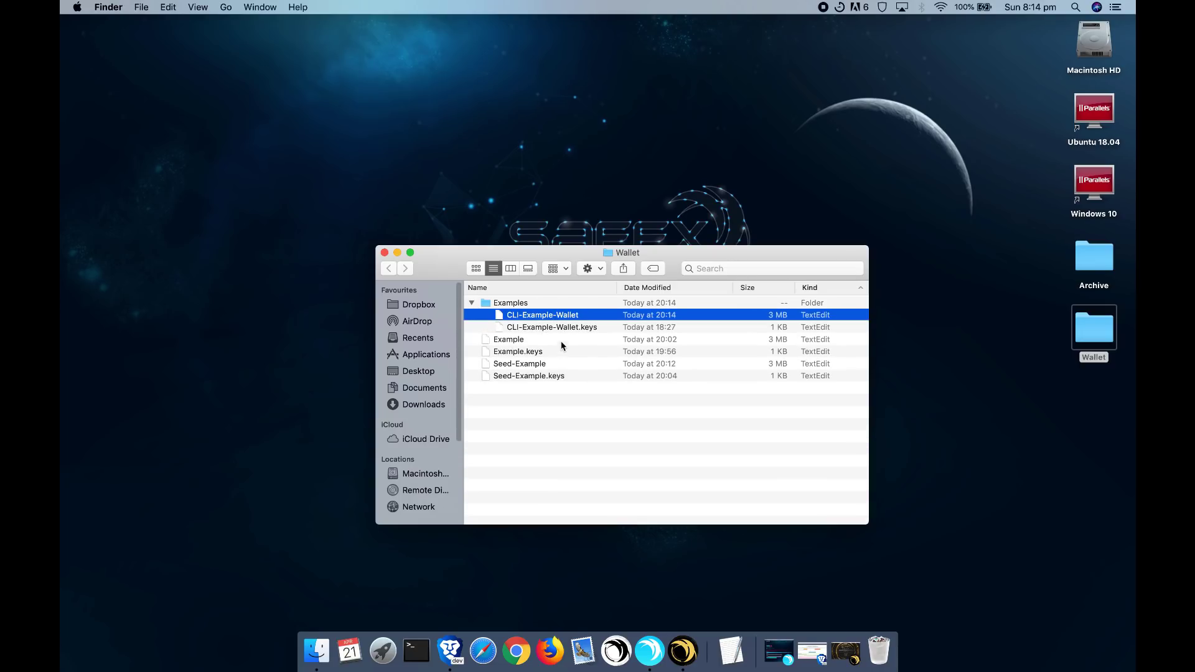
click(563, 329)
click(569, 322)
click(563, 328)
click(562, 319)
drag(566, 429, 538, 305)
click(576, 432)
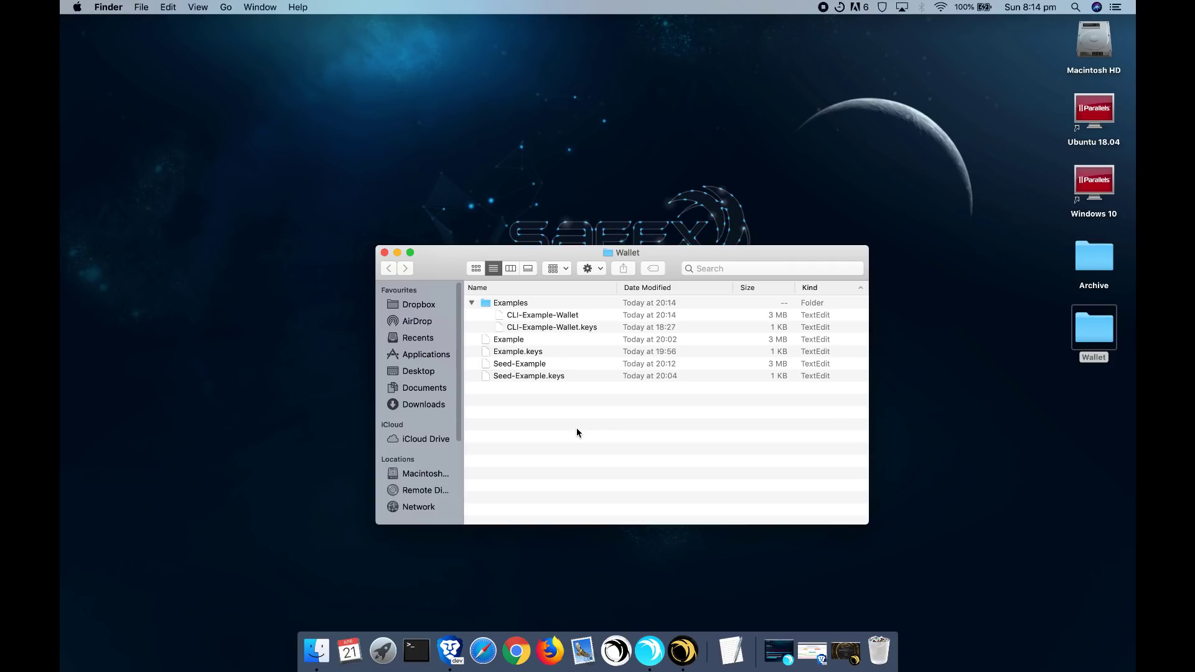
- Relaunch Safex, unlock CLI-Example-Wallet with its password, confirm 6.94 cash and 13 tokens, and log out
click(616, 652)
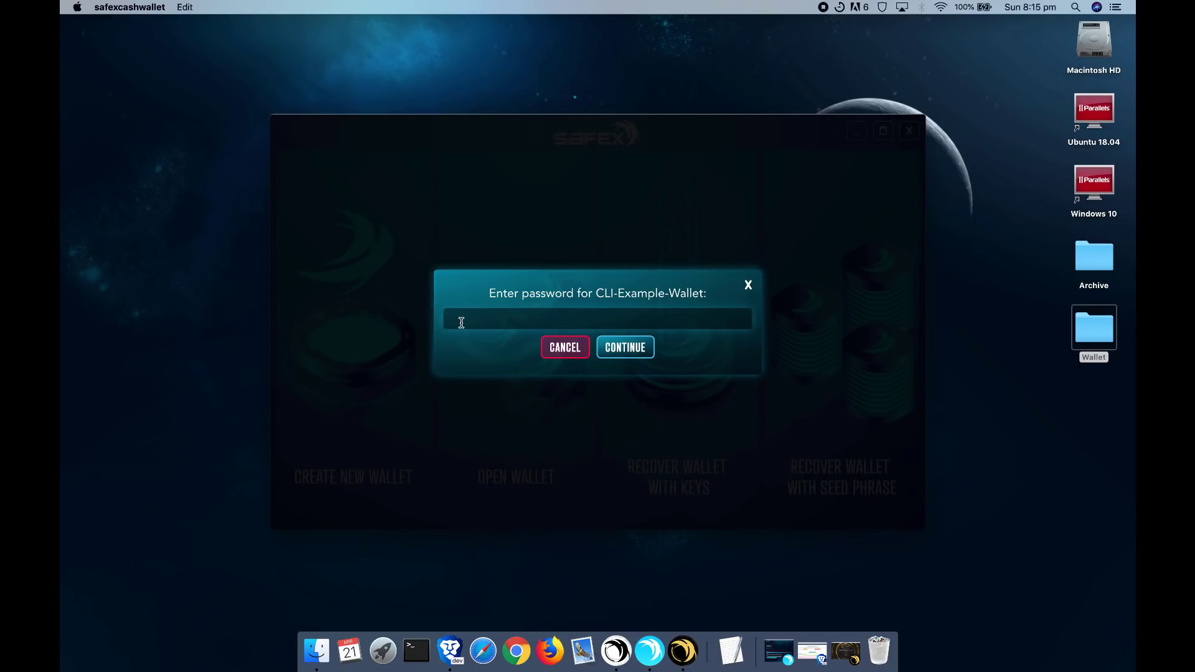
click(588, 316)
text(p)
text(•••••)
click(617, 350)
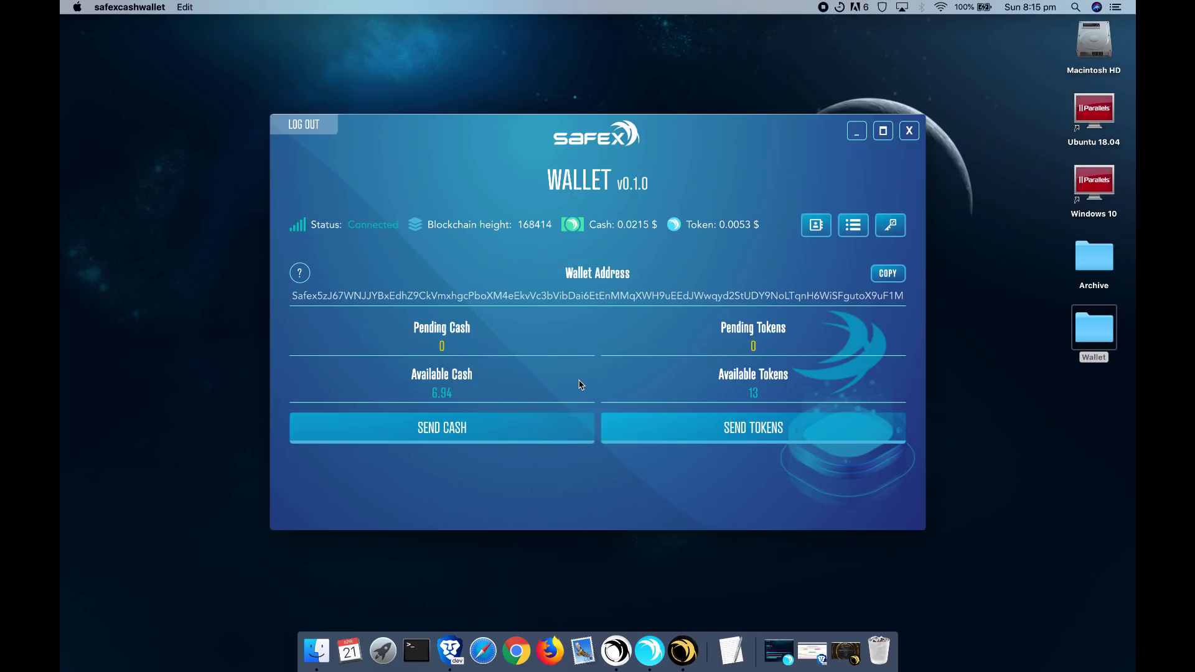
click(301, 123)
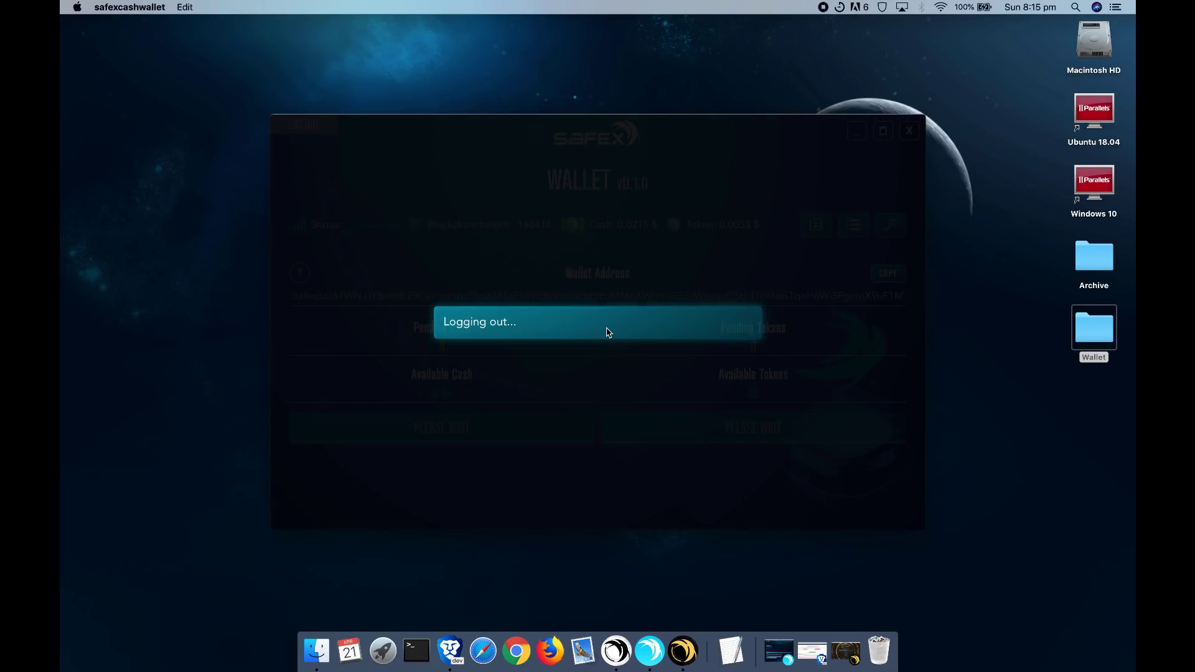